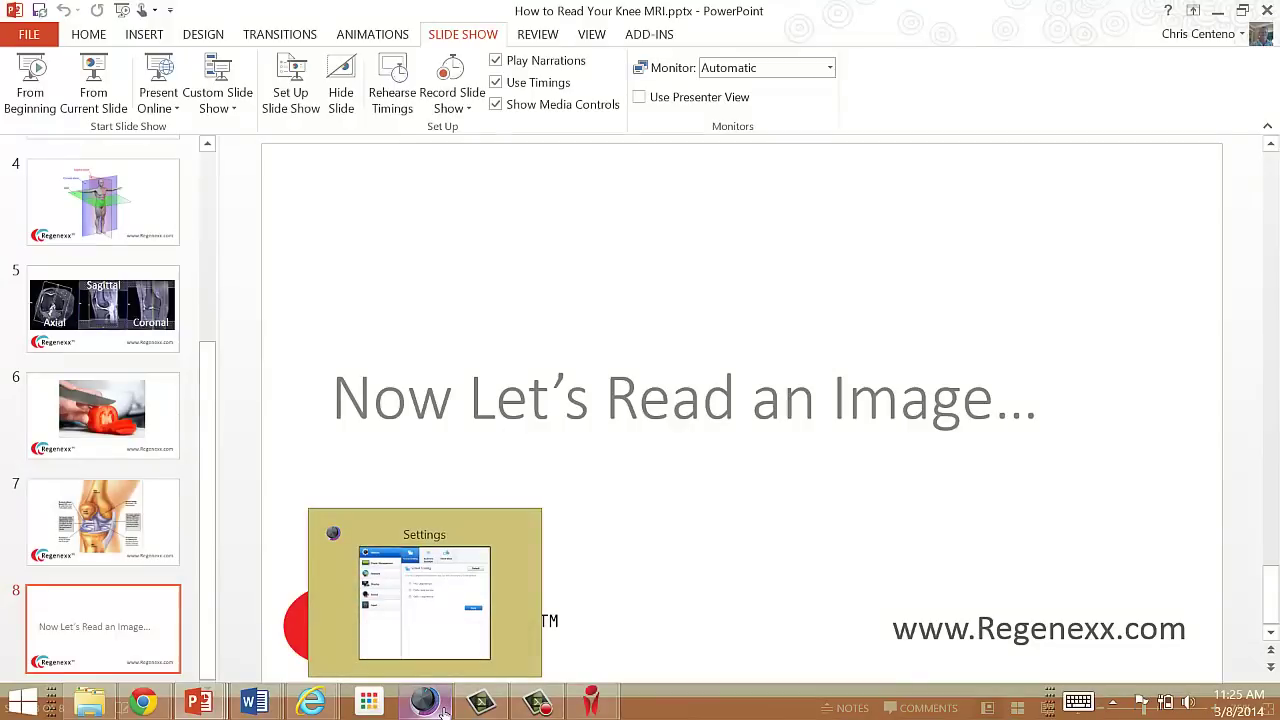
Switch to the open left knee MRI study in InteleViewer and check the details of its axial series
mouse_move(592, 707)
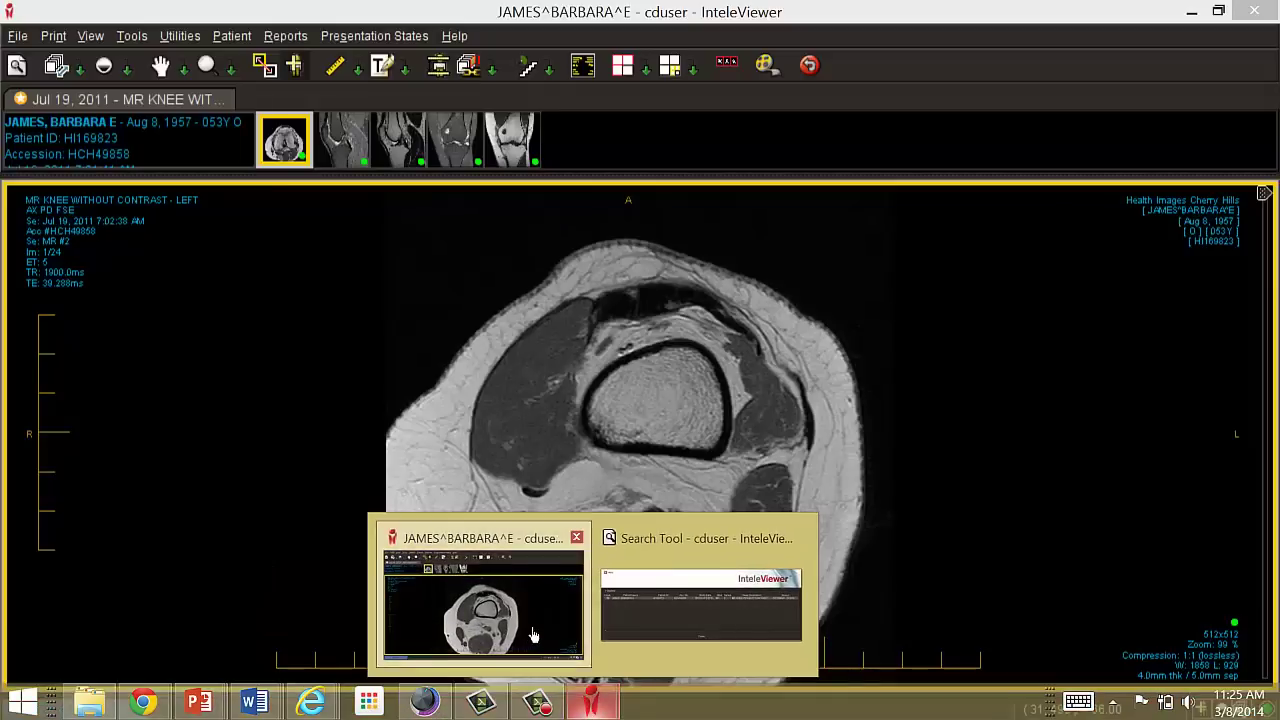
click(529, 628)
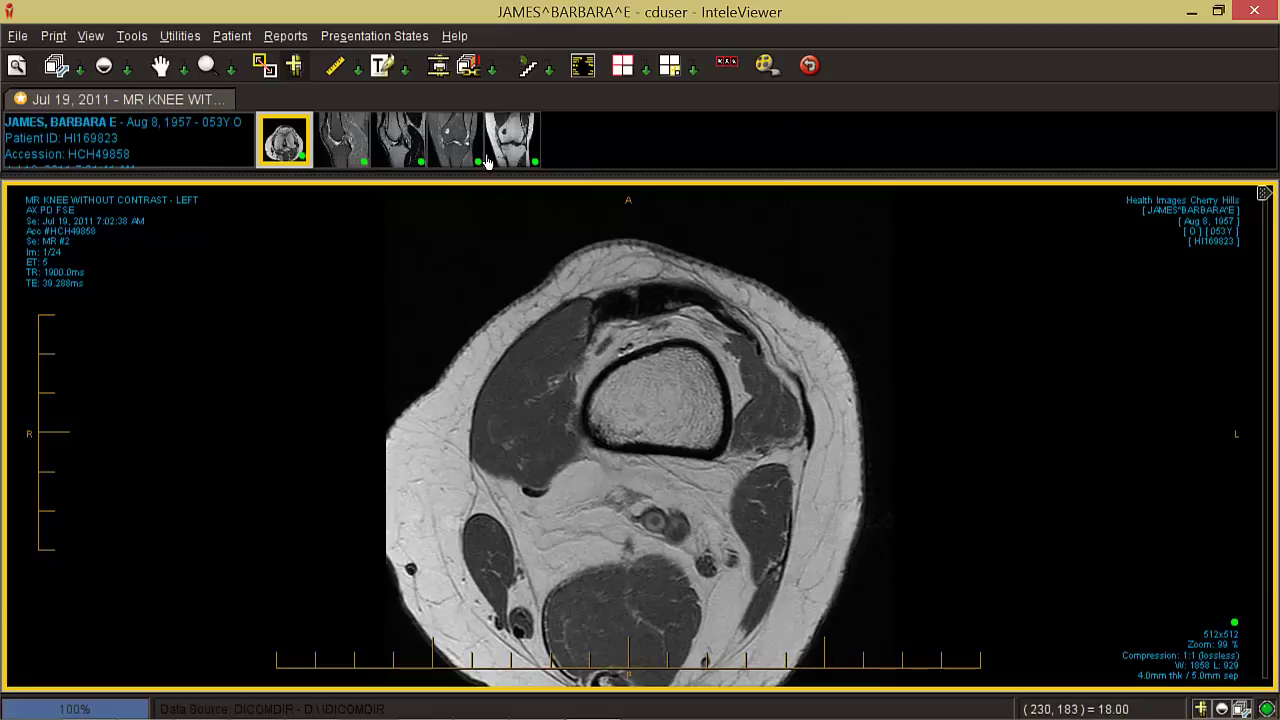
mouse_move(487, 163)
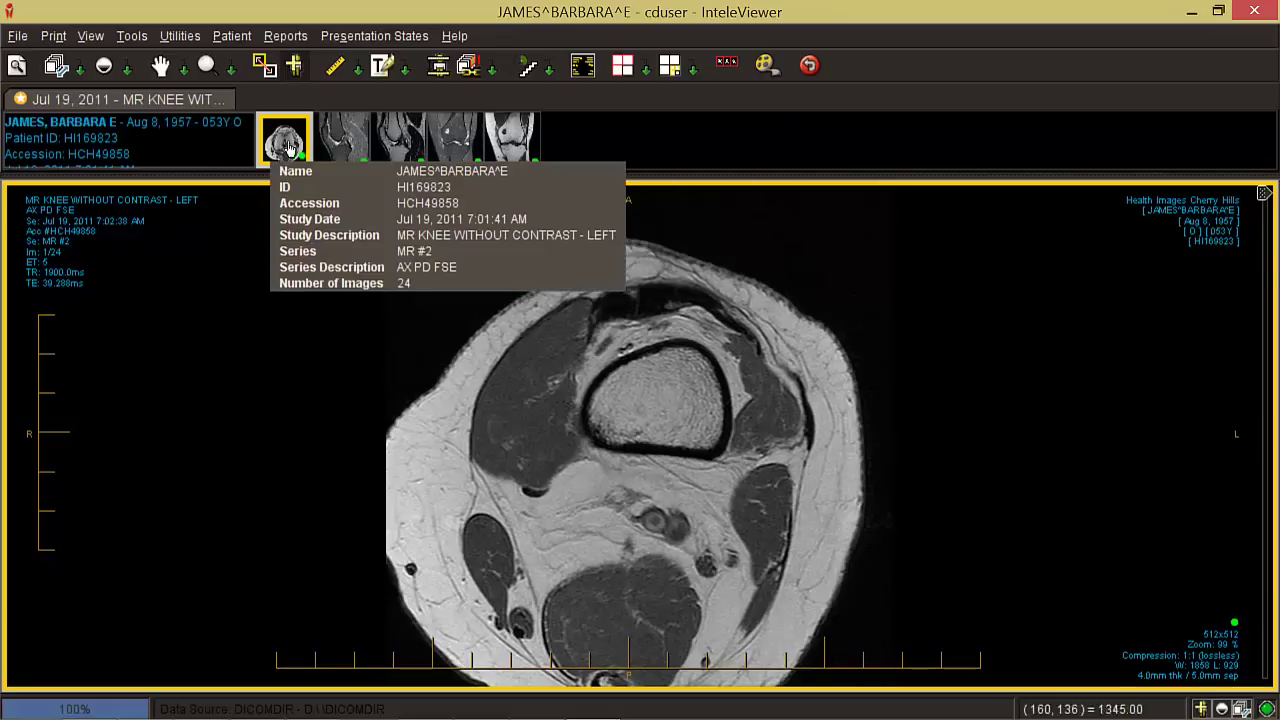
mouse_move(345, 150)
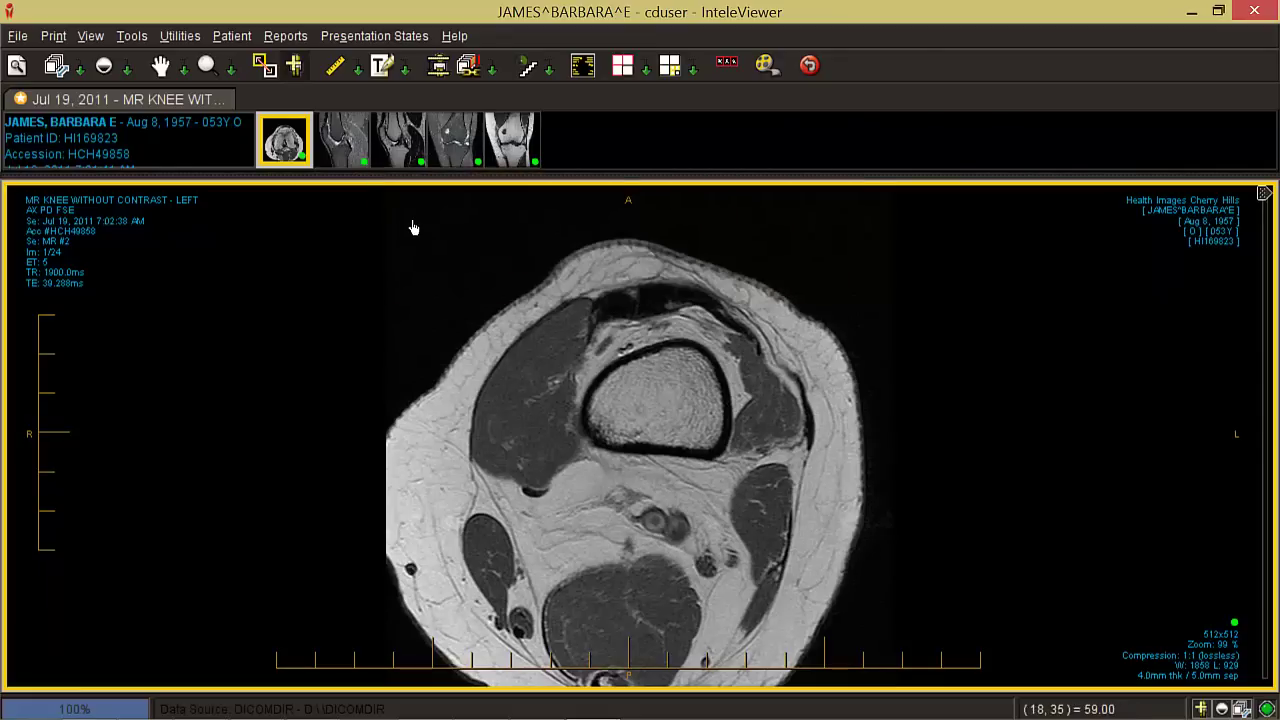
Load the COR PD FSE F/S series into the viewer and advance to image 11 of 20
drag(463, 157, 601, 424)
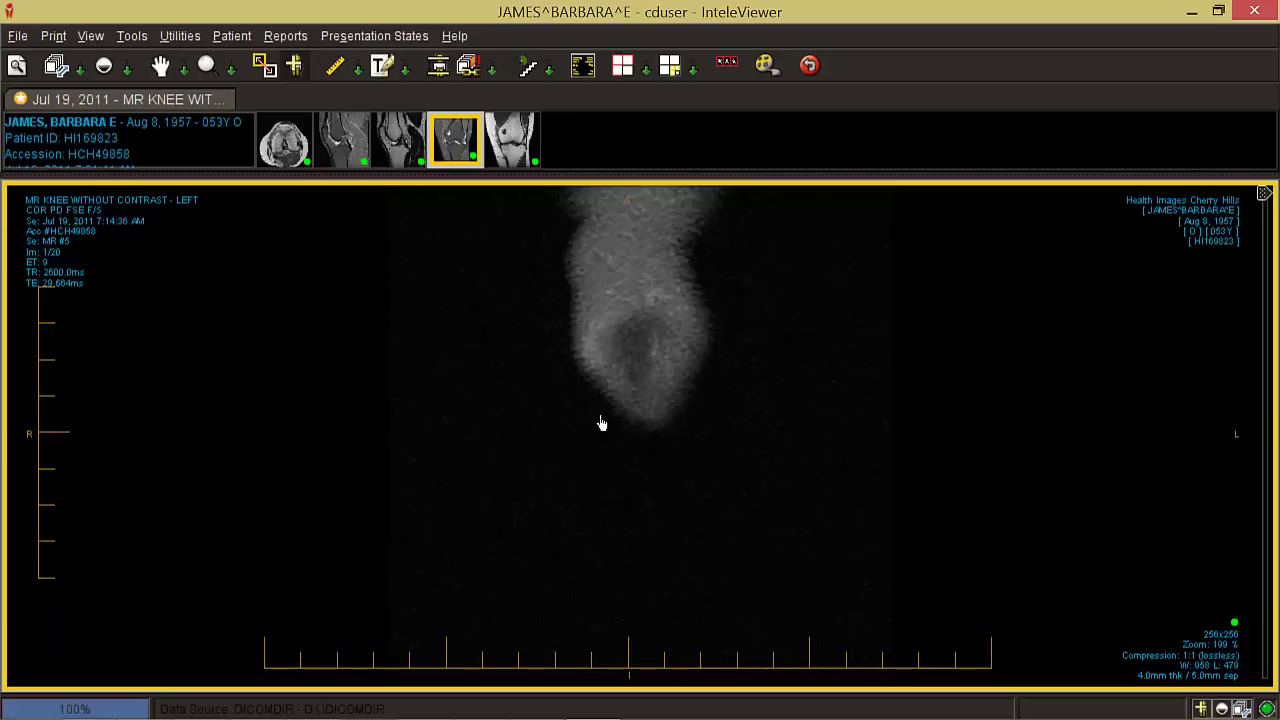
scroll(601, 424, down, 2)
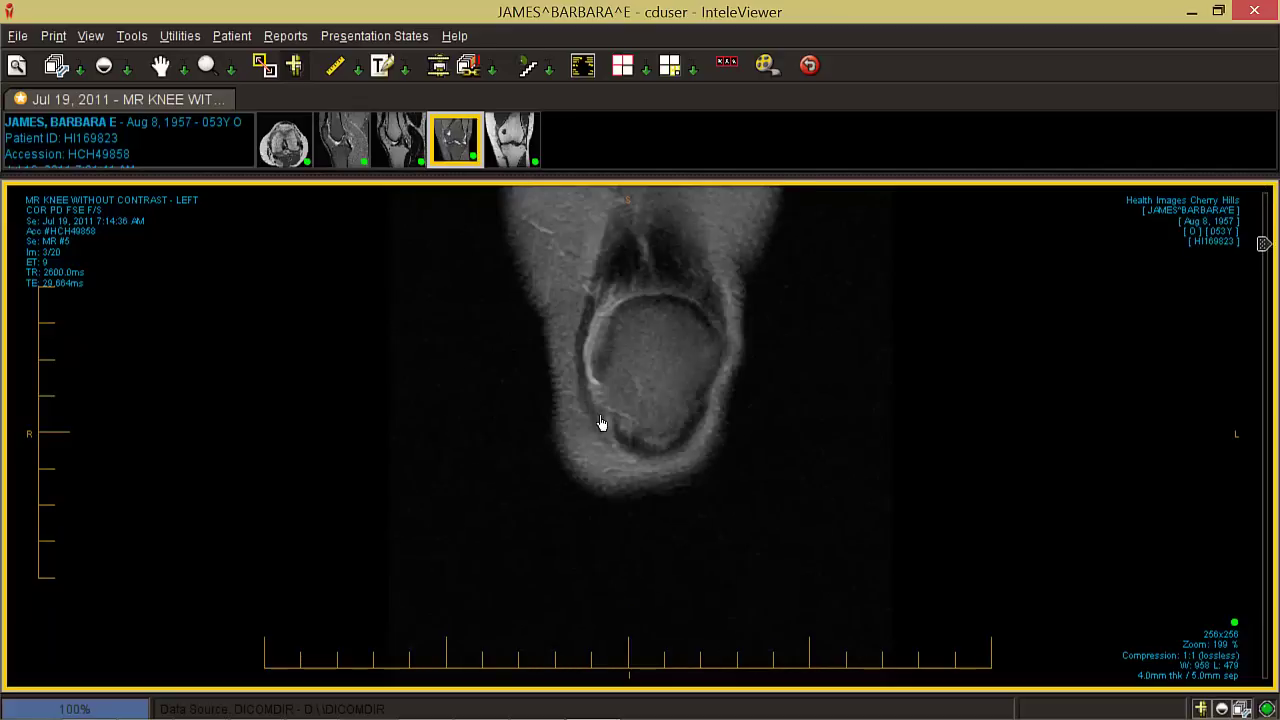
scroll(601, 424, down, 5)
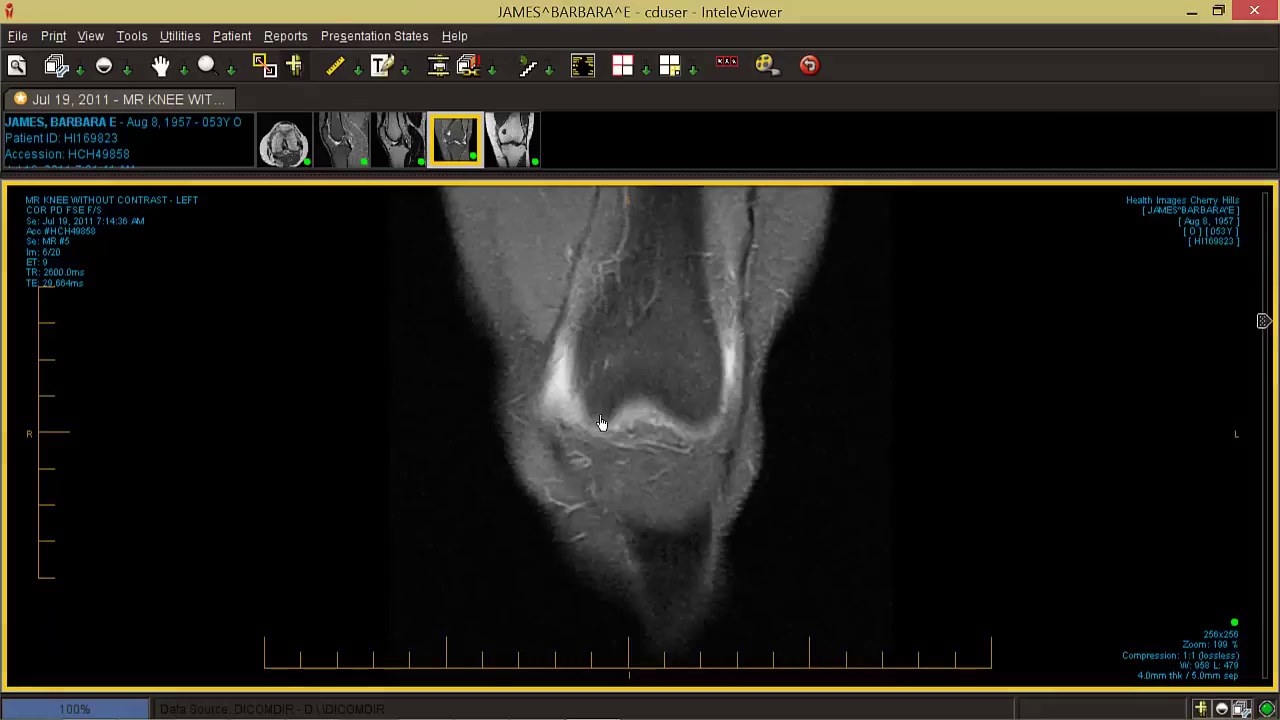
scroll(601, 424, down, 3)
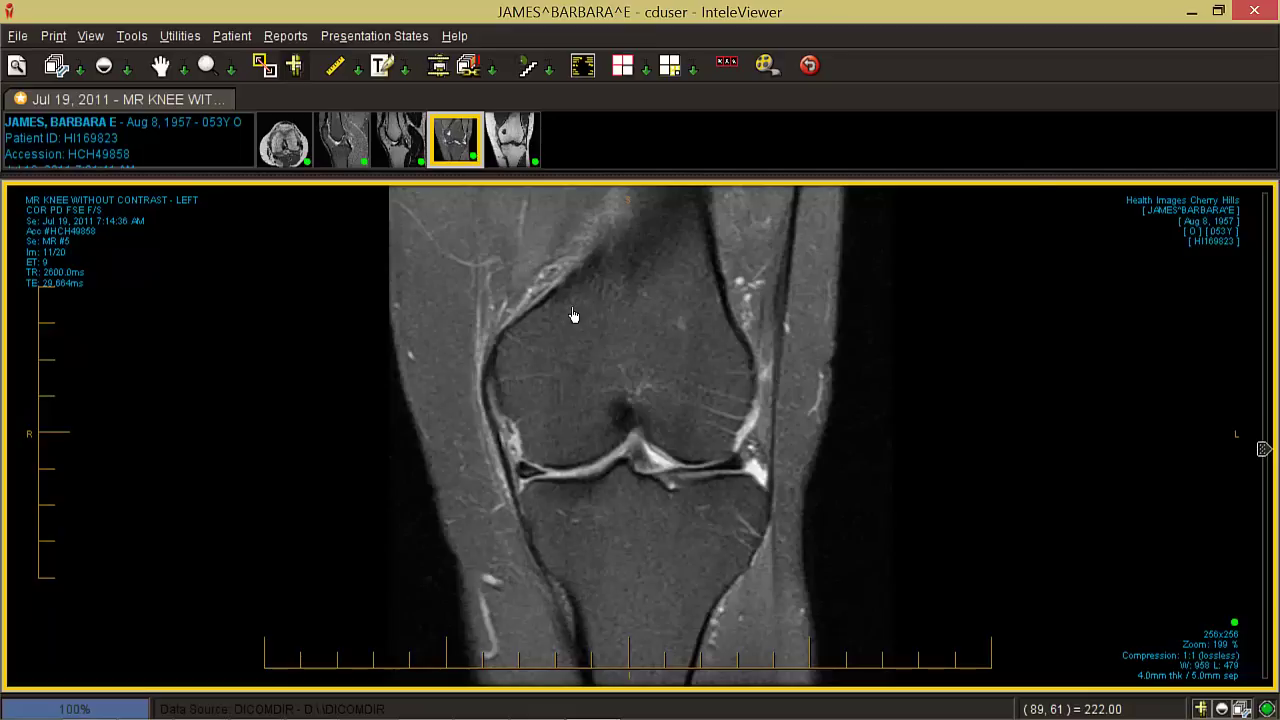
Display the COR T1 SE series and advance to image 11 for comparison with the fat-suppressed coronal view
drag(515, 145, 594, 343)
scroll(594, 343, down, 9)
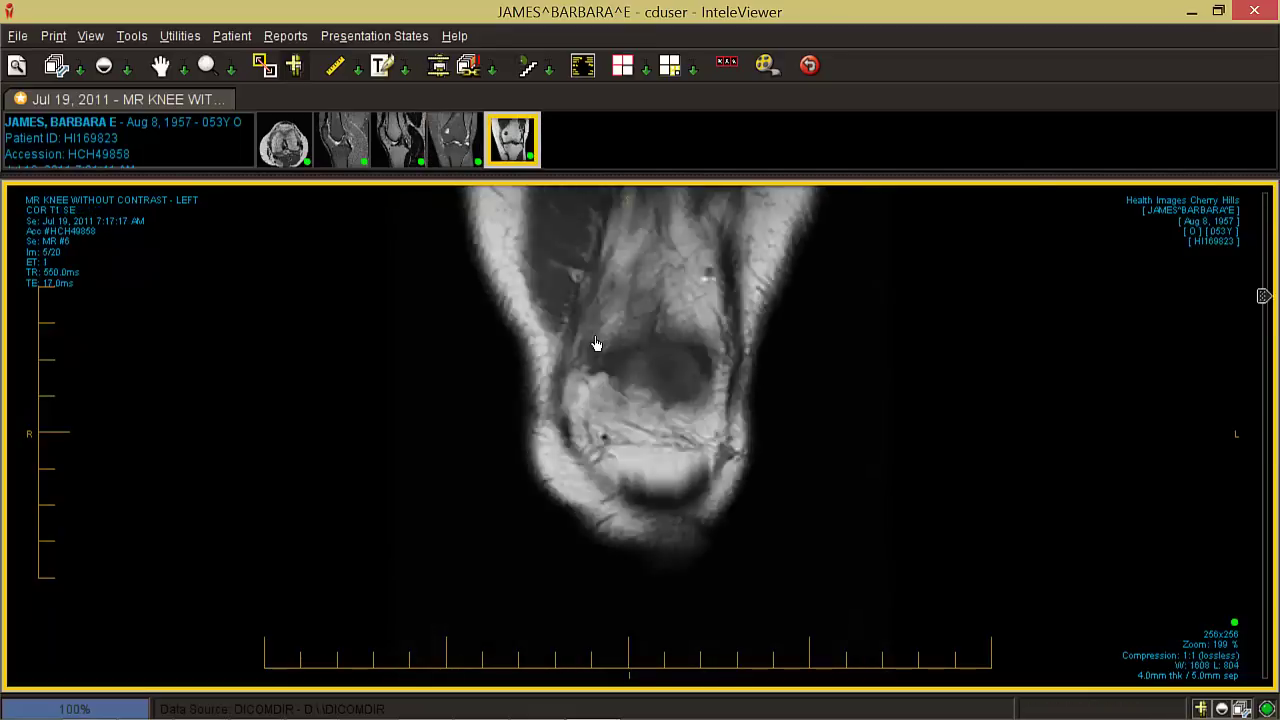
scroll(594, 343, down, 1)
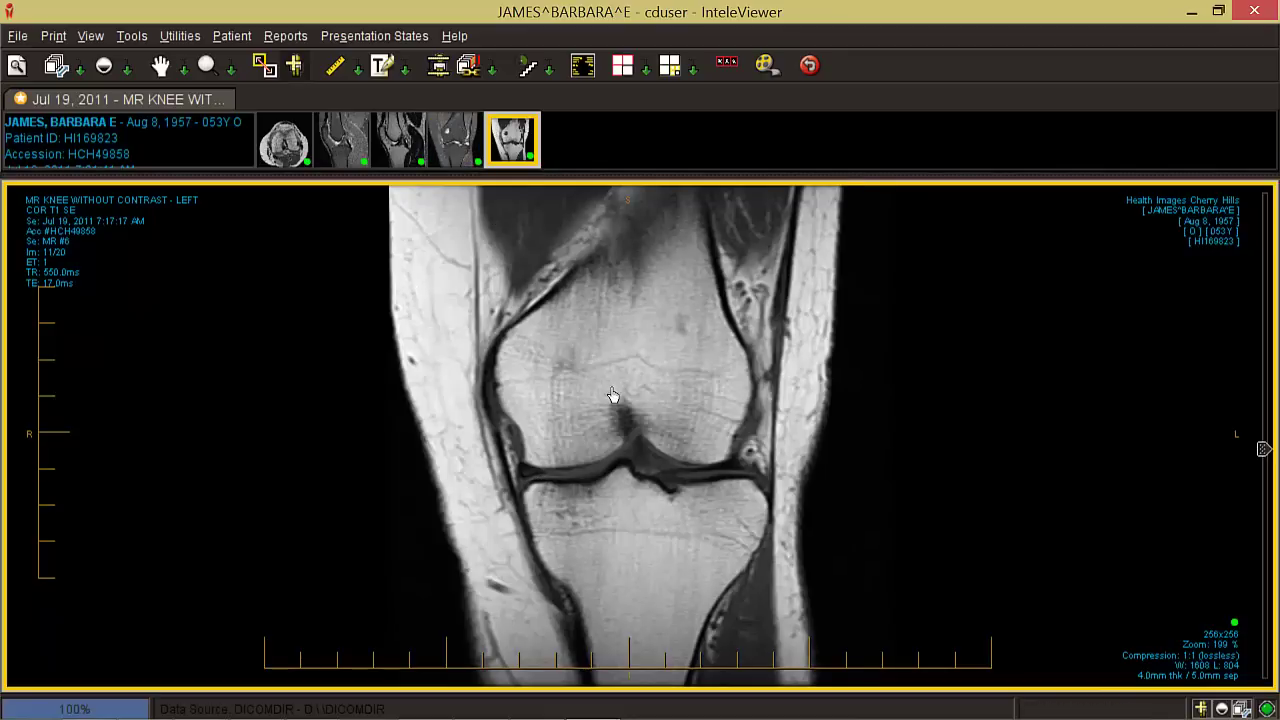
Return to the COR PD FSE F/S series and set its zoom to 300%
key(Page_Up)
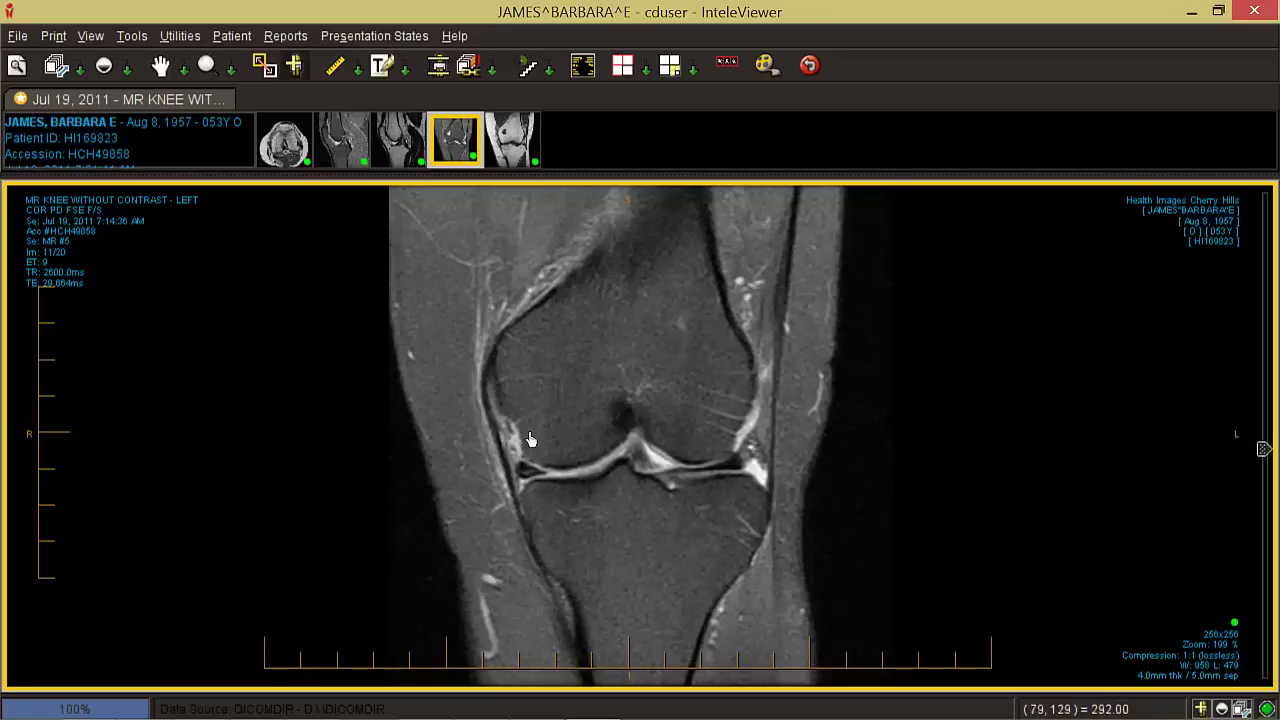
click(244, 70)
click(272, 287)
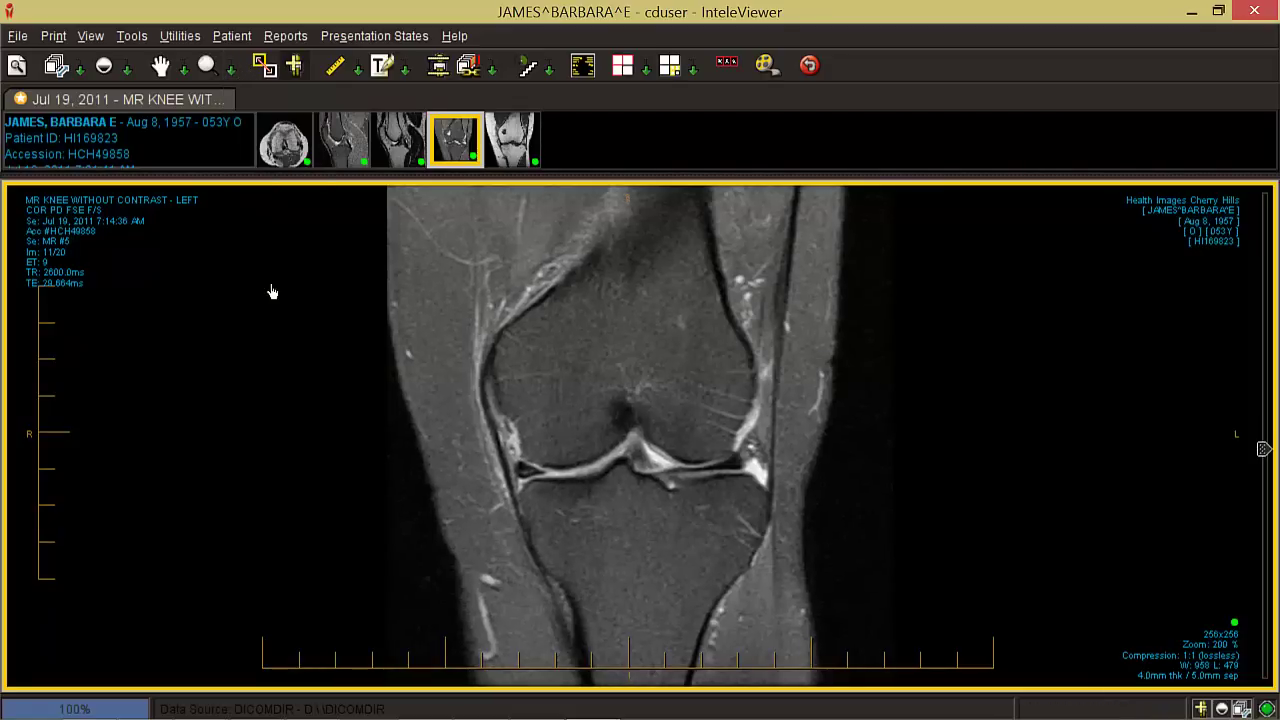
click(237, 69)
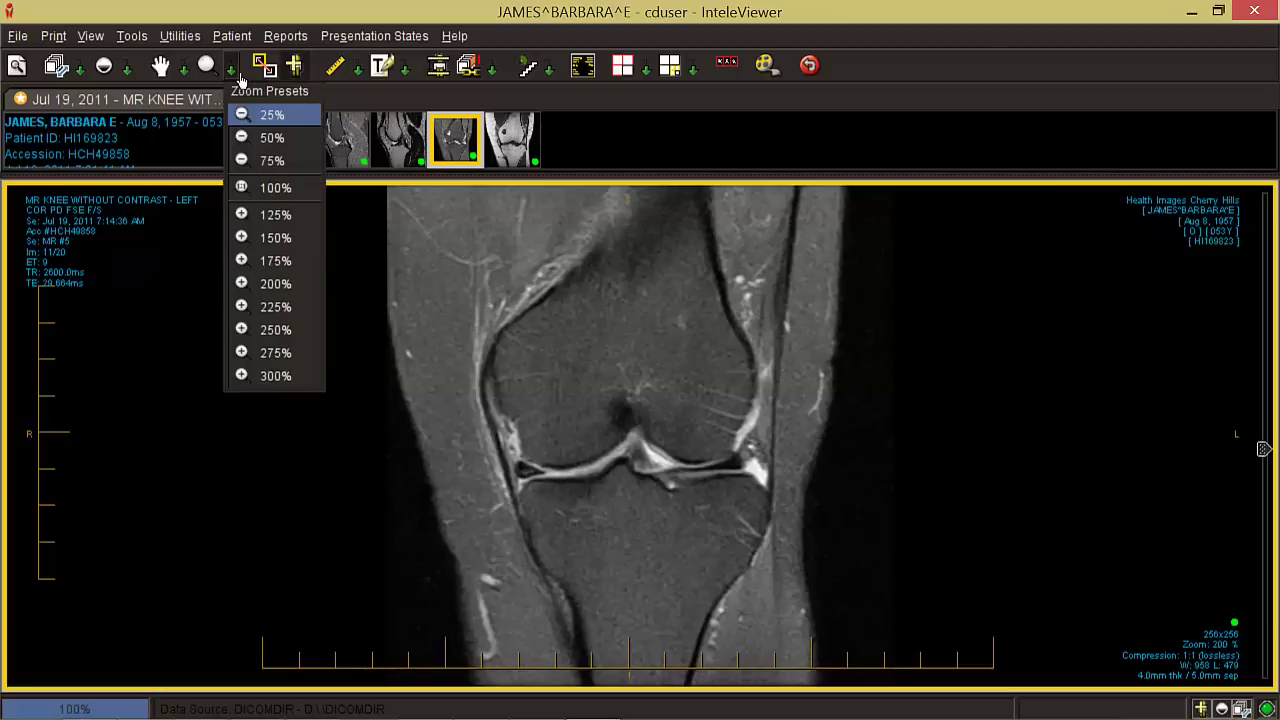
click(262, 376)
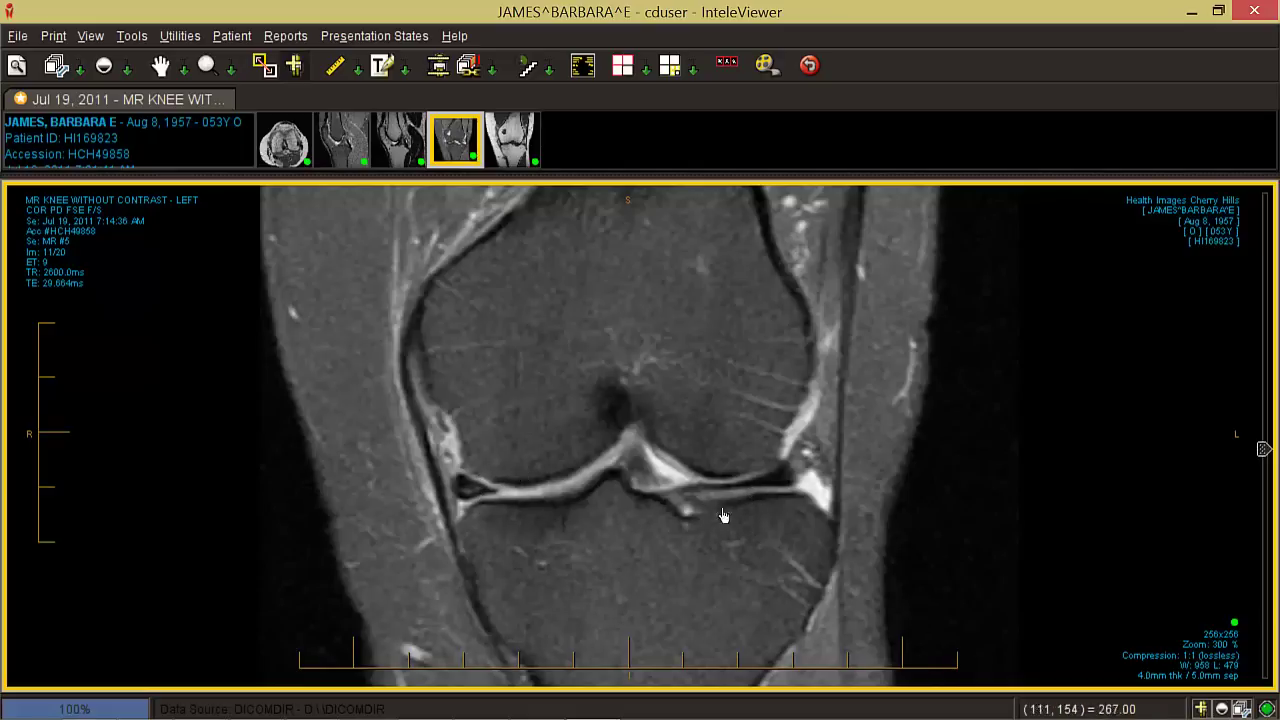
Examine the menisci on both sides of the joint in coronal images 11 to 15, returning to image 12
scroll(760, 481, down, 2)
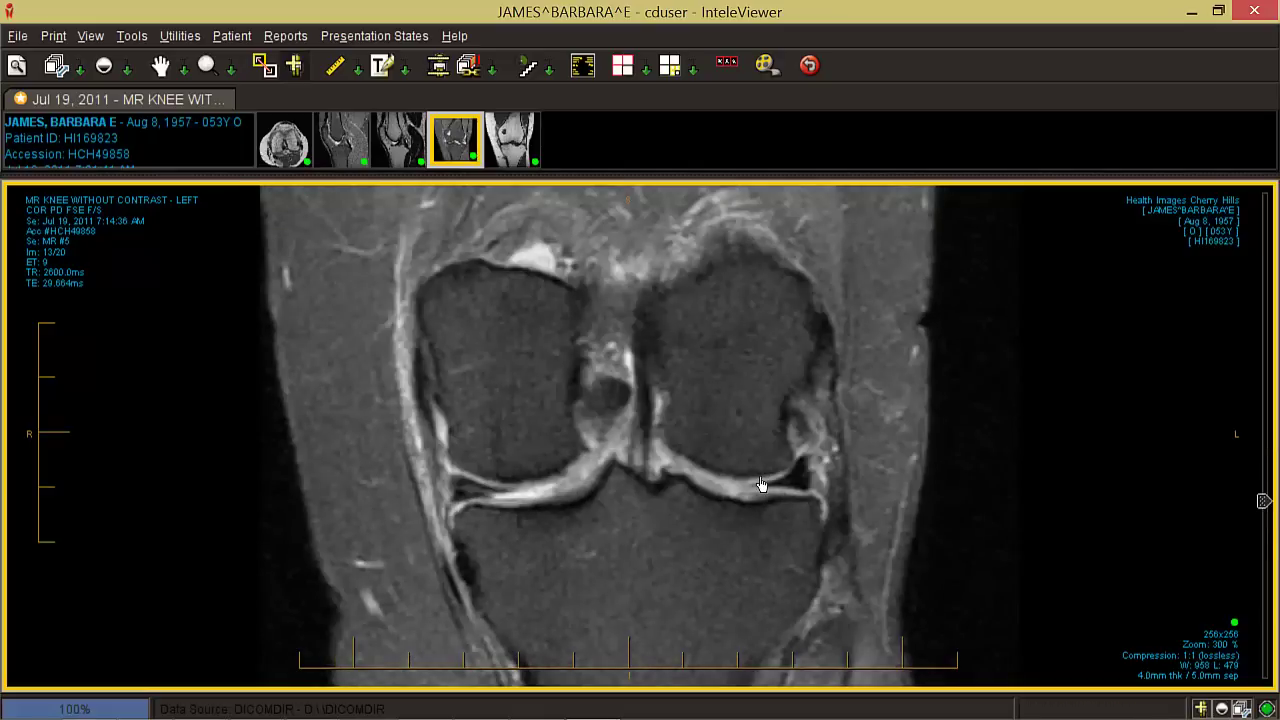
scroll(760, 484, down, 2)
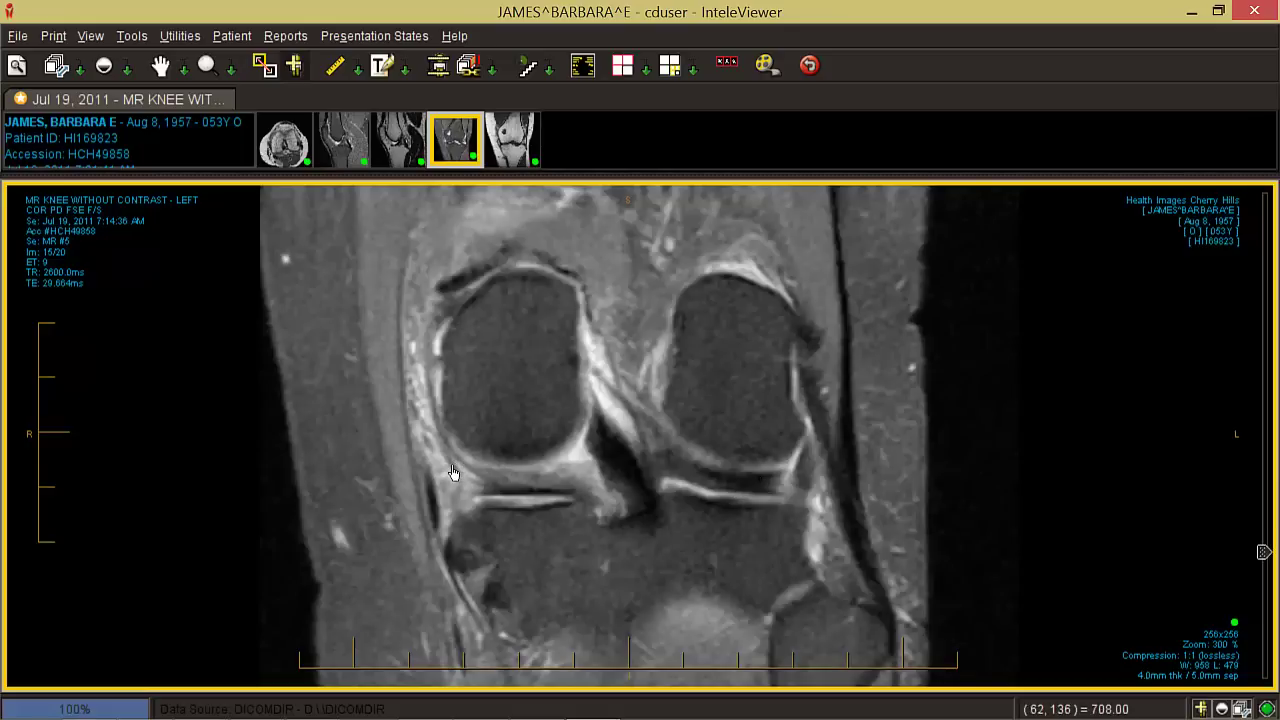
scroll(452, 472, up, 3)
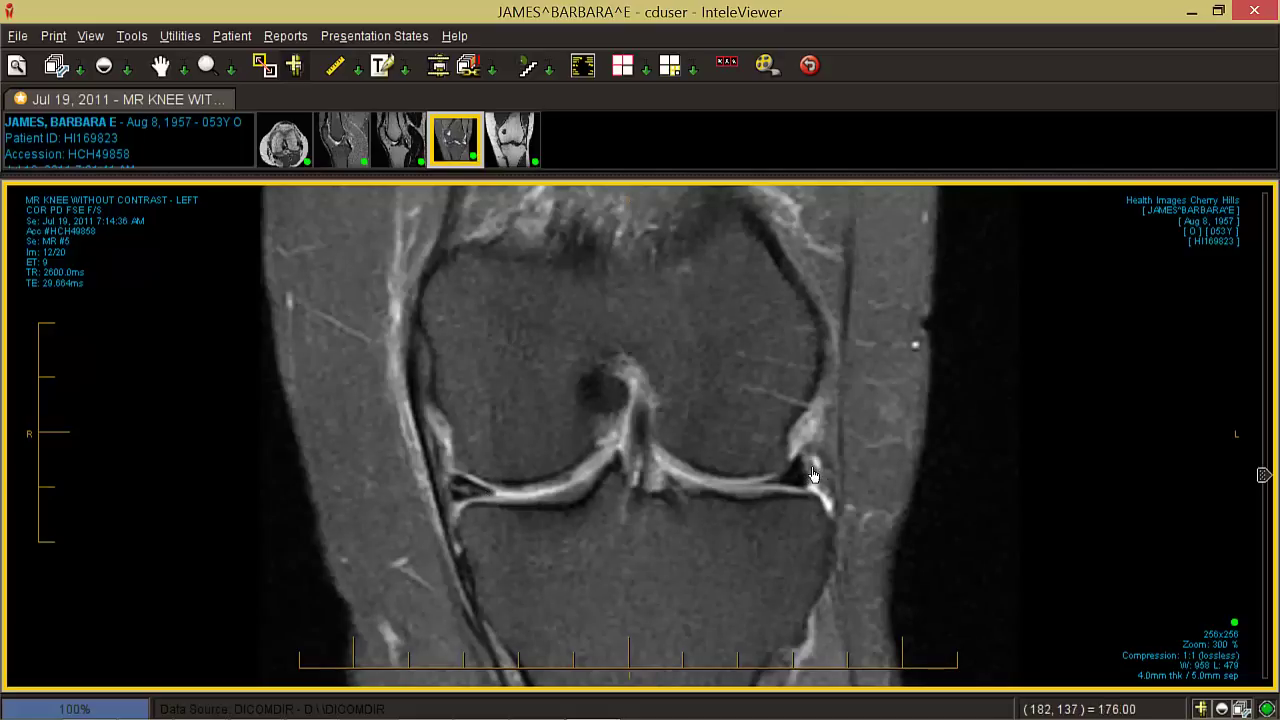
key(super+c)
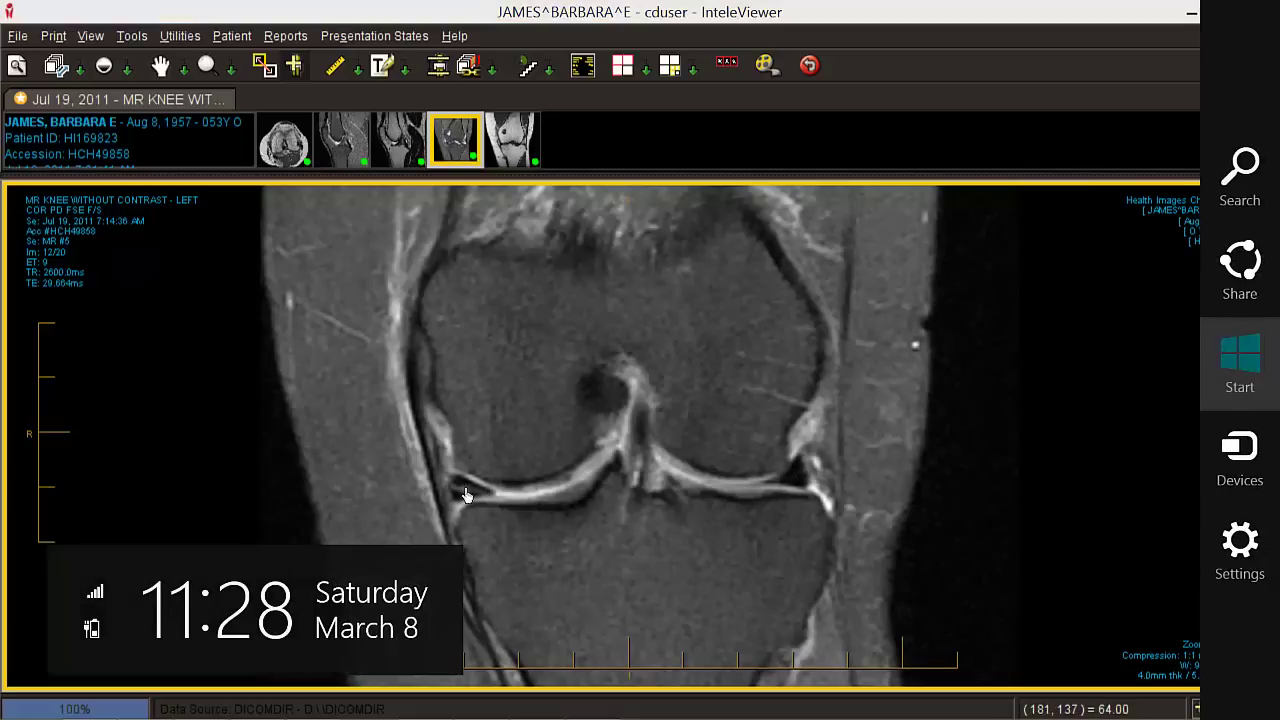
click(540, 522)
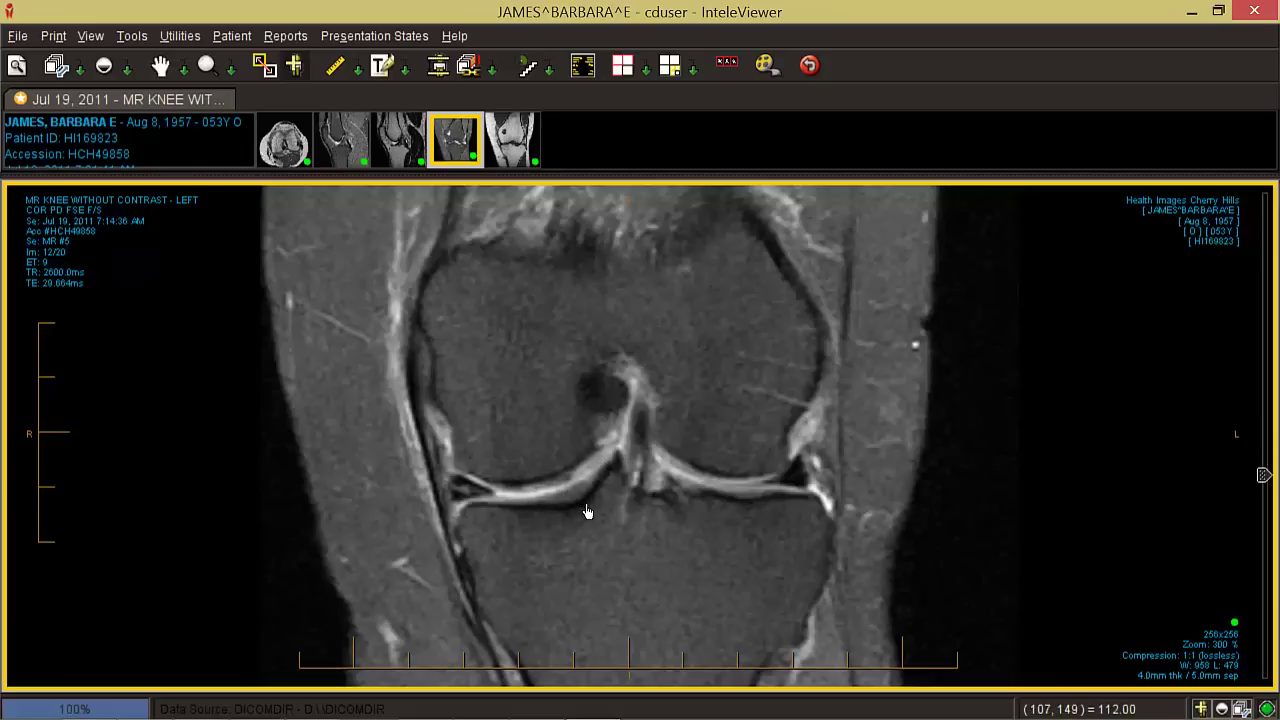
Follow the central ligaments between the femur and tibia through coronal images 11 to 15
scroll(588, 512, down, 1)
scroll(588, 512, up, 2)
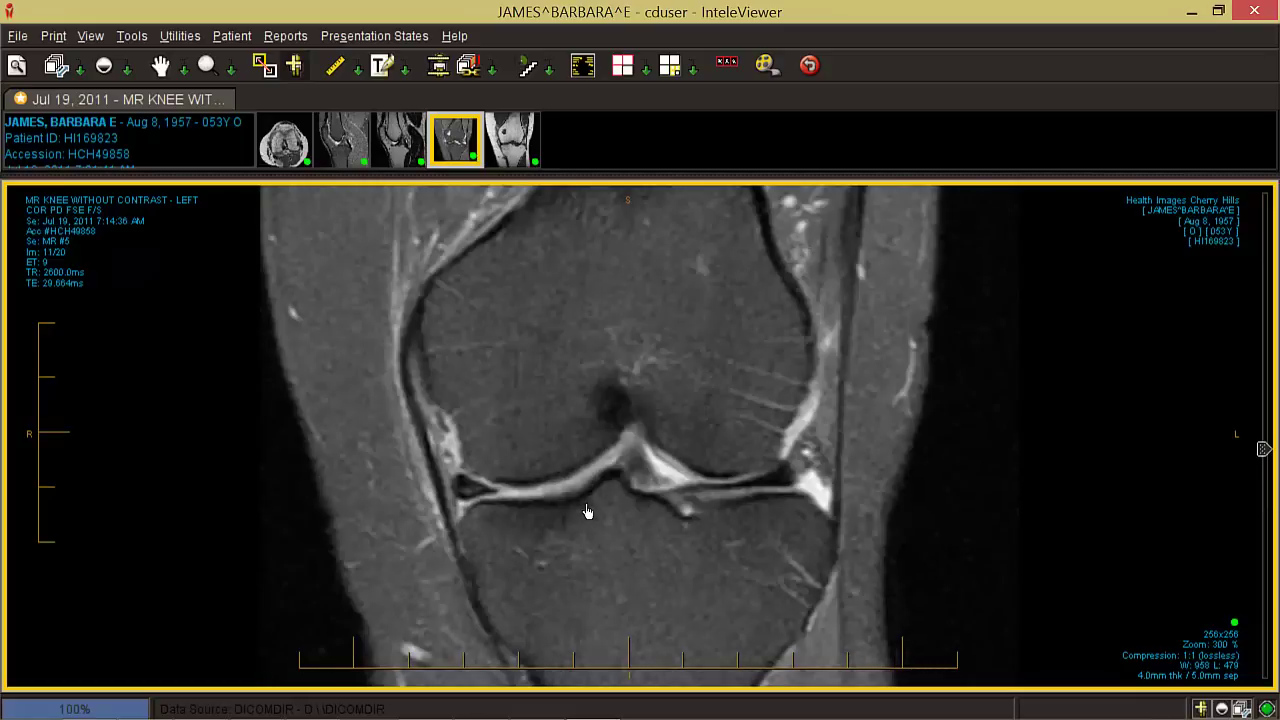
scroll(588, 512, down, 1)
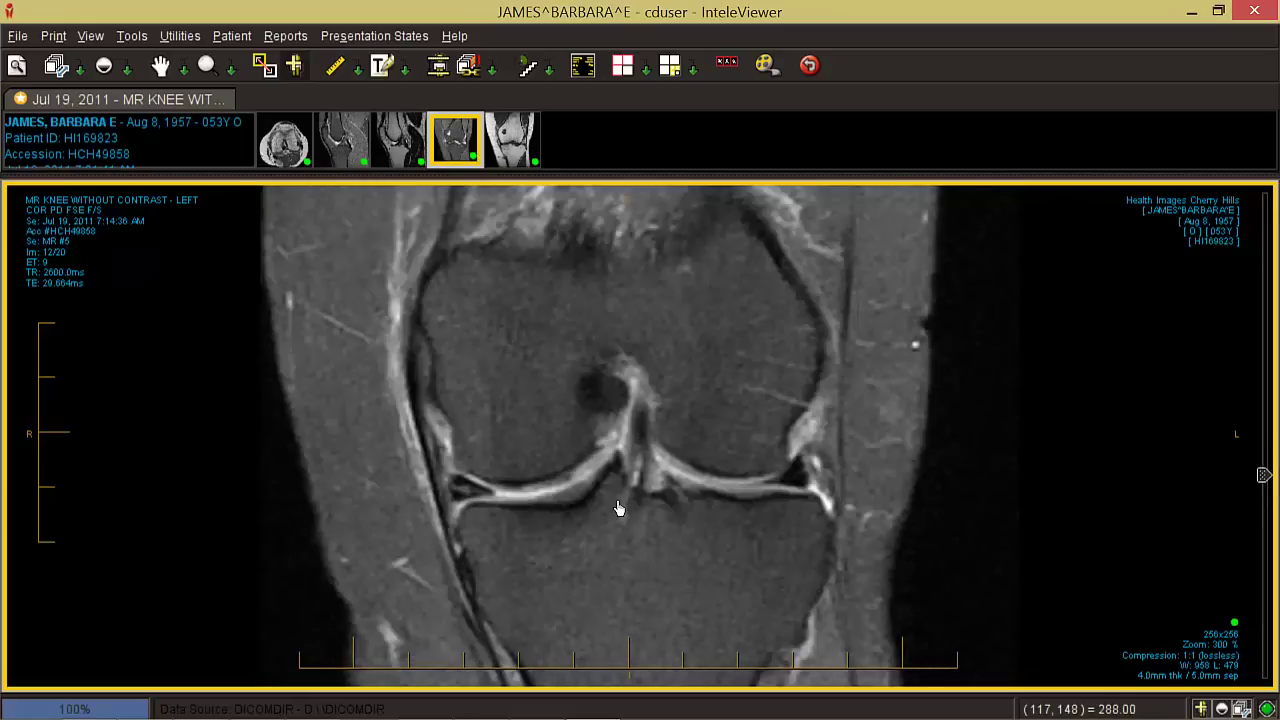
scroll(619, 508, down, 1)
scroll(619, 508, down, 1)
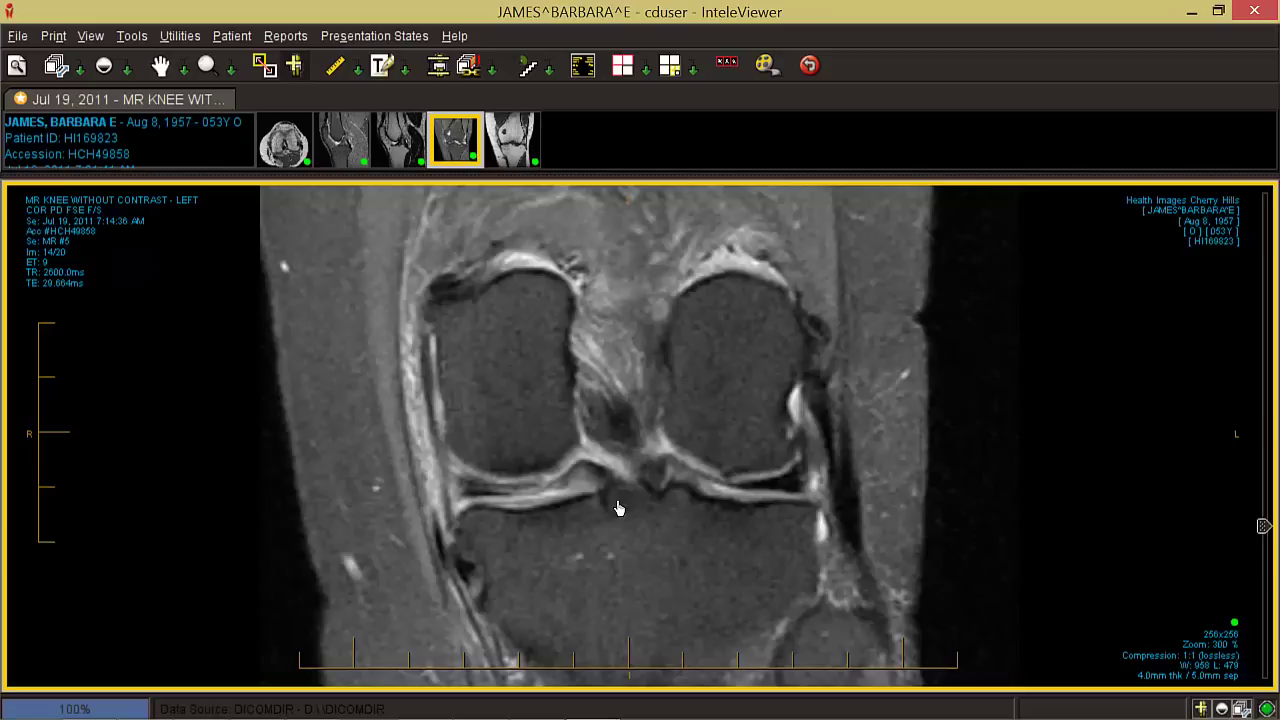
scroll(619, 508, down, 2)
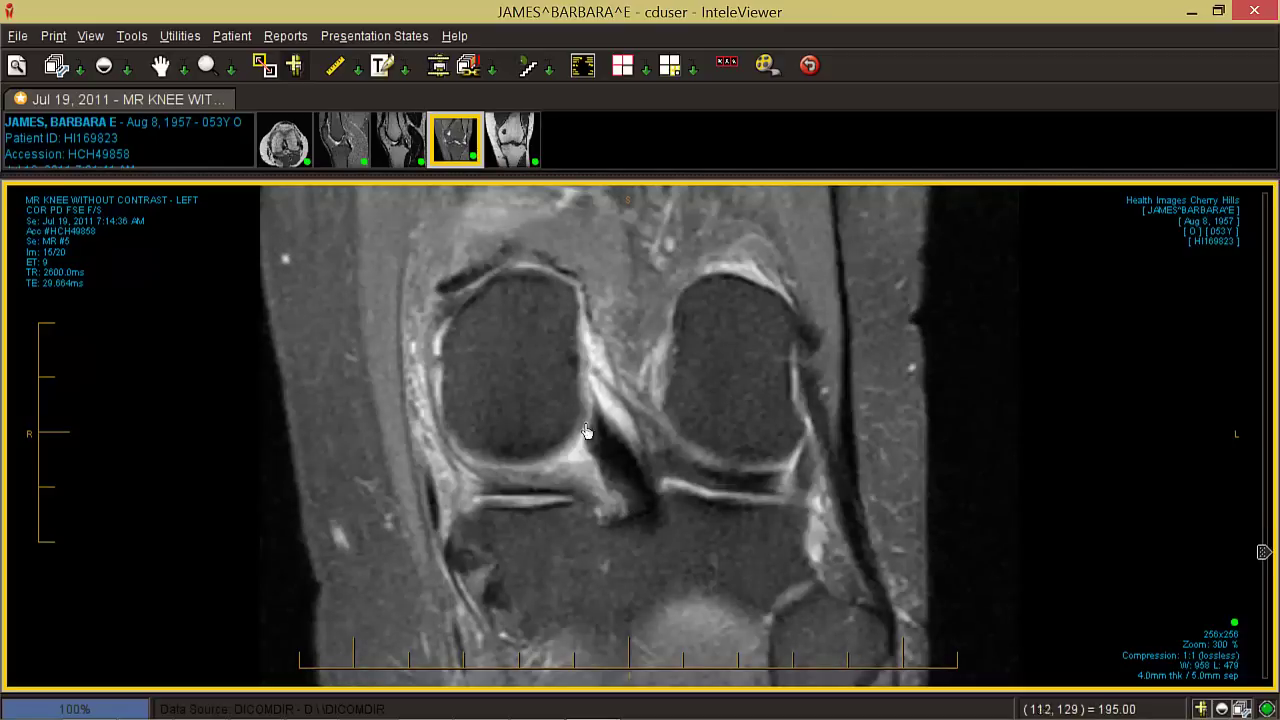
Go back to coronal images 10 and 9 to inspect the bright area in the femur, and return to image 12
scroll(720, 530, up, 2)
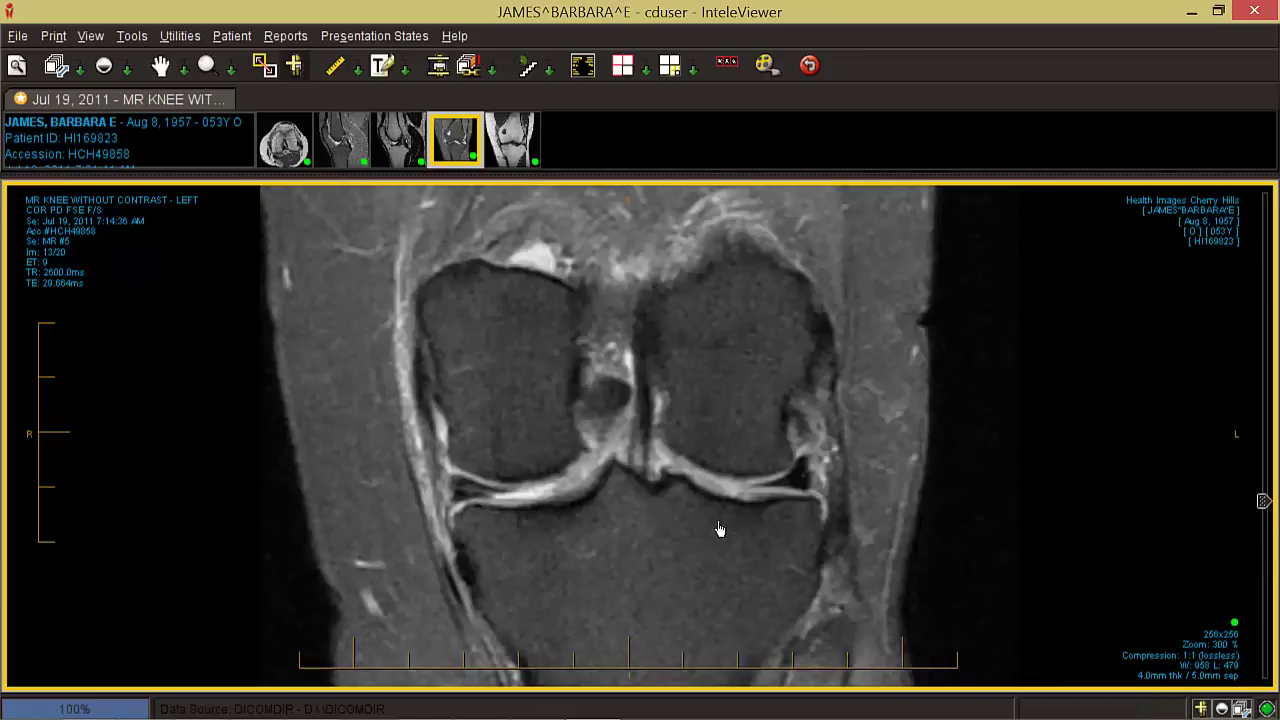
scroll(720, 530, up, 3)
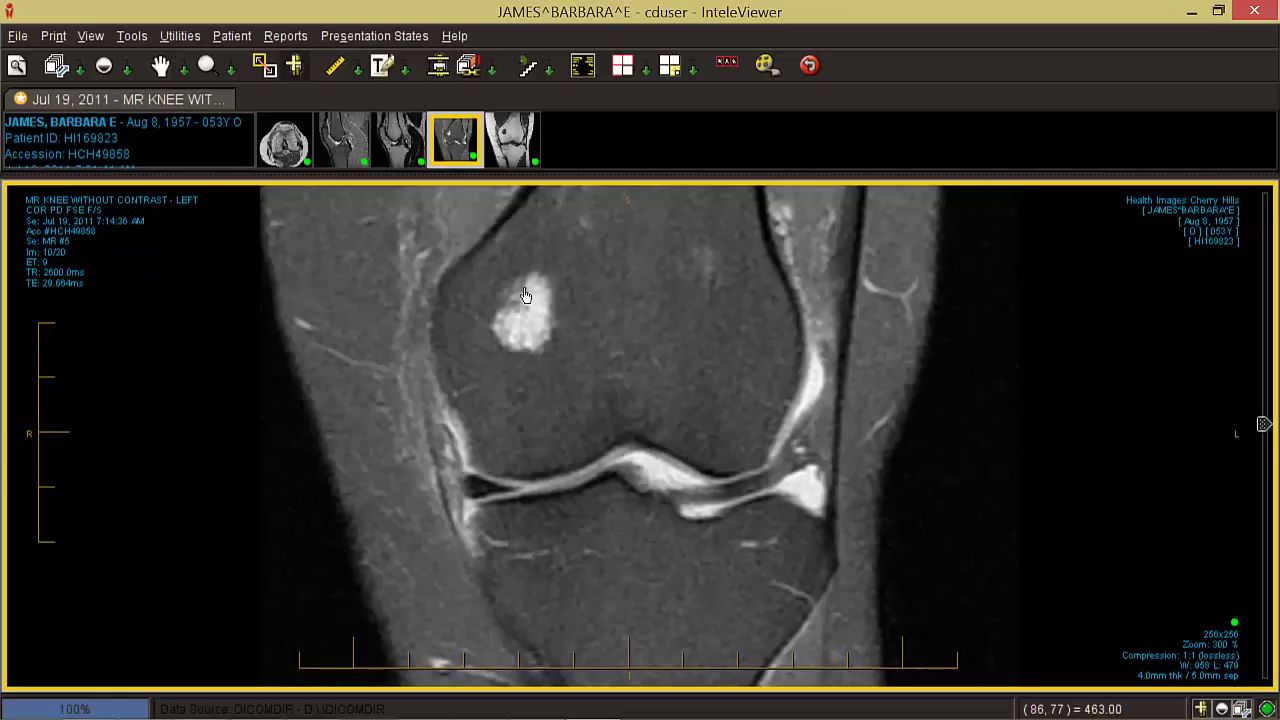
scroll(525, 295, up, 1)
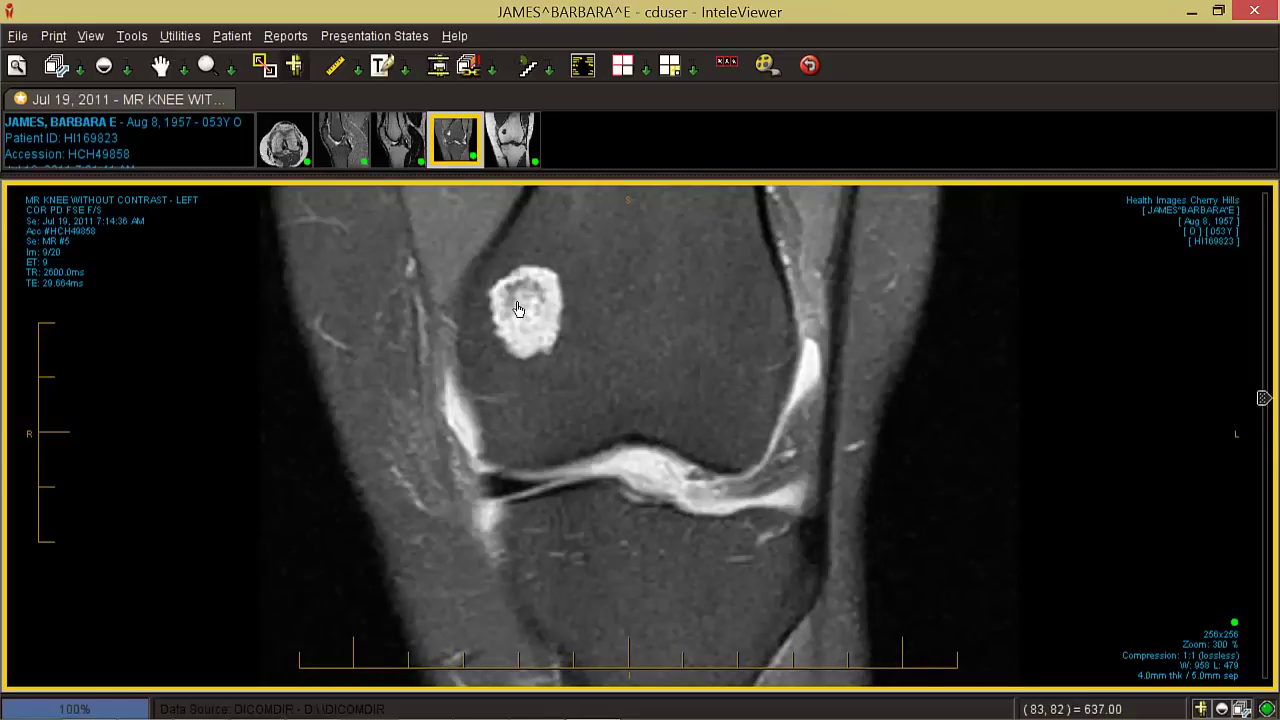
scroll(520, 310, down, 3)
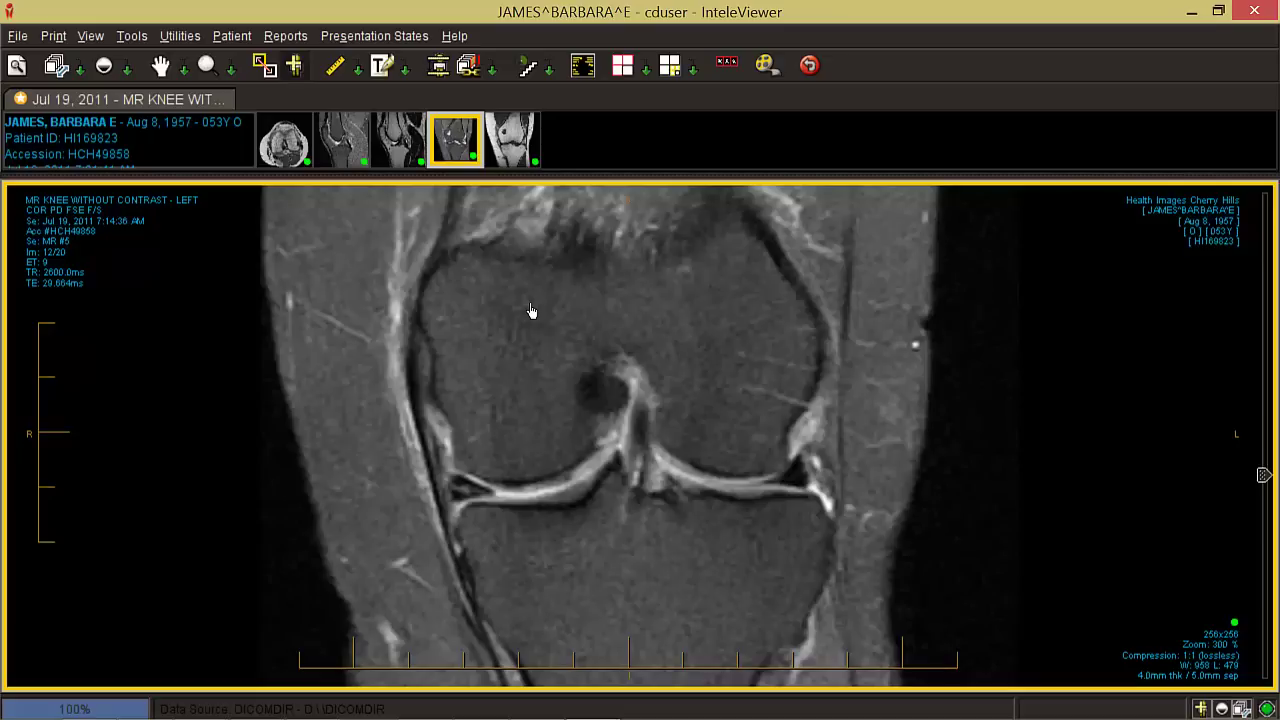
Load the SAG PD FSE F/S series and examine the knee joint slice by slice up to image 8 of 25
drag(352, 150, 568, 370)
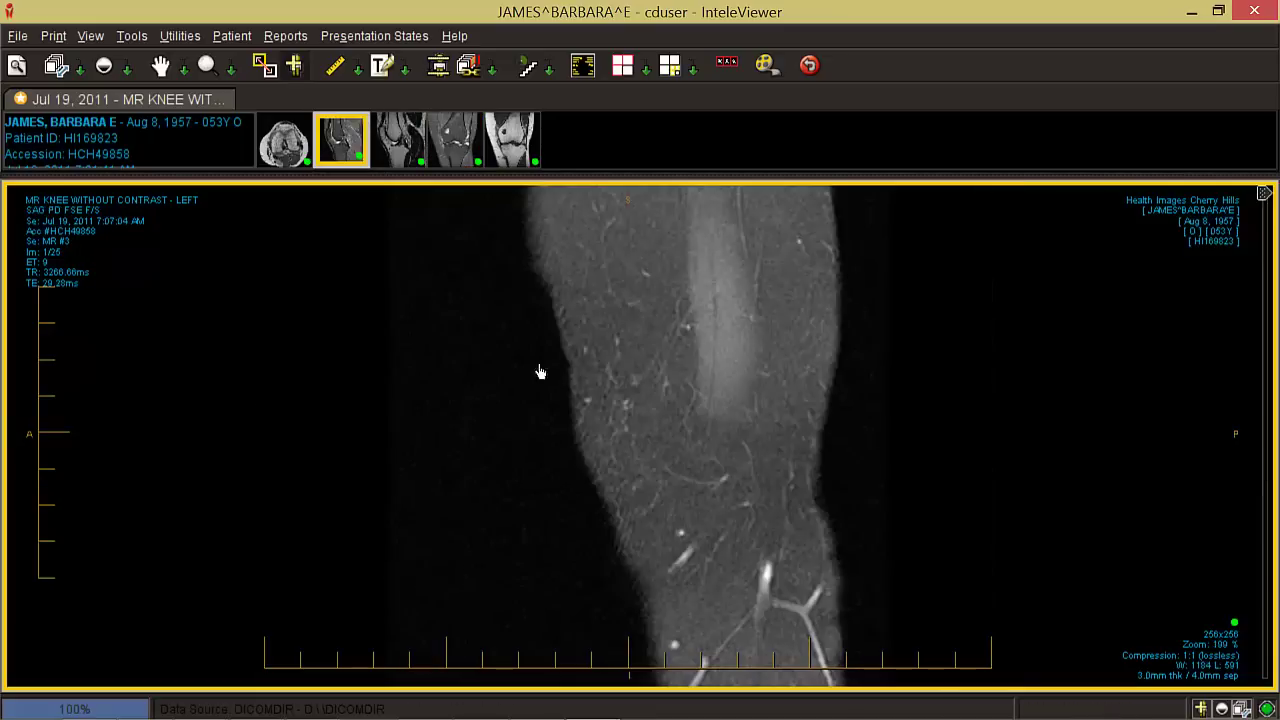
scroll(194, 405, down, 3)
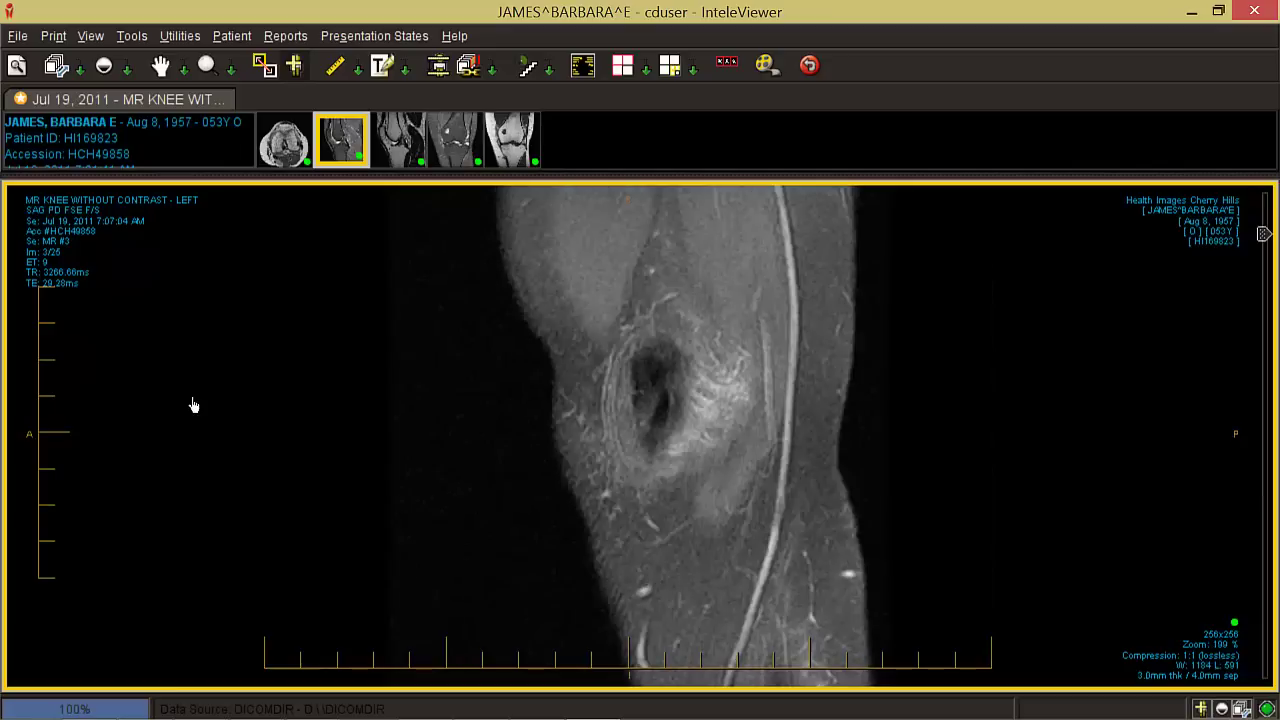
scroll(194, 405, up, 2)
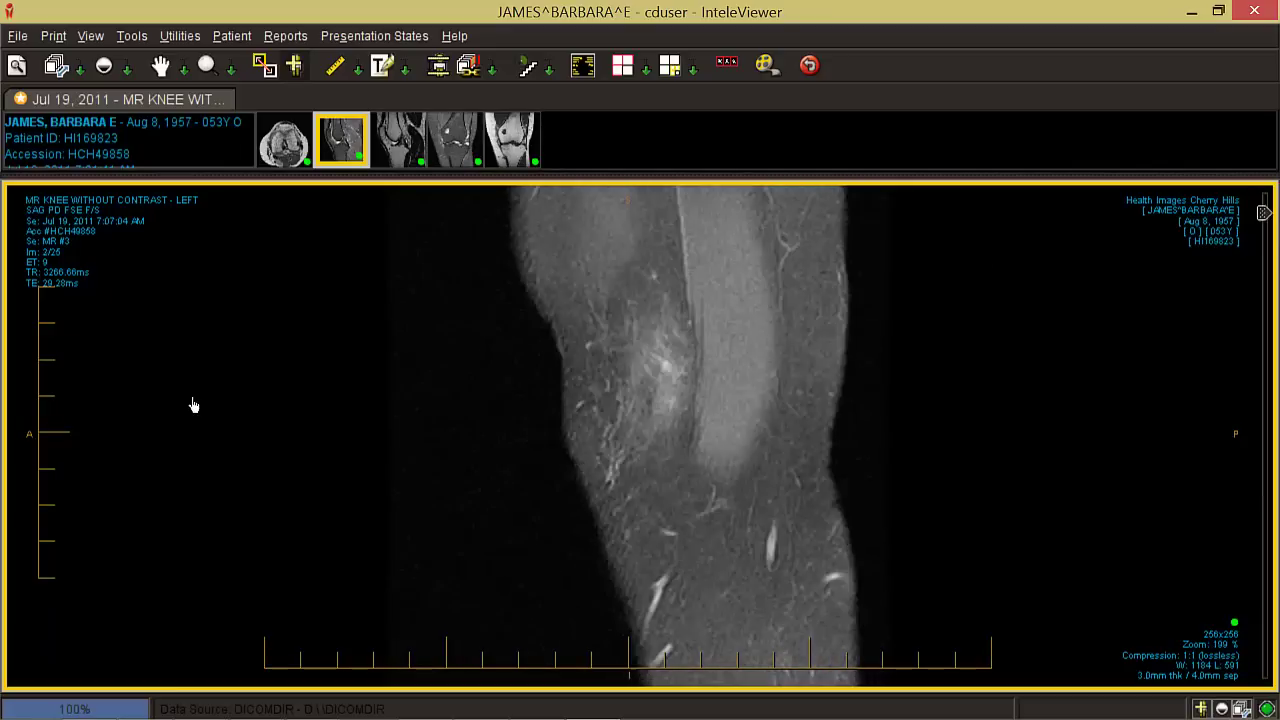
scroll(194, 405, down, 2)
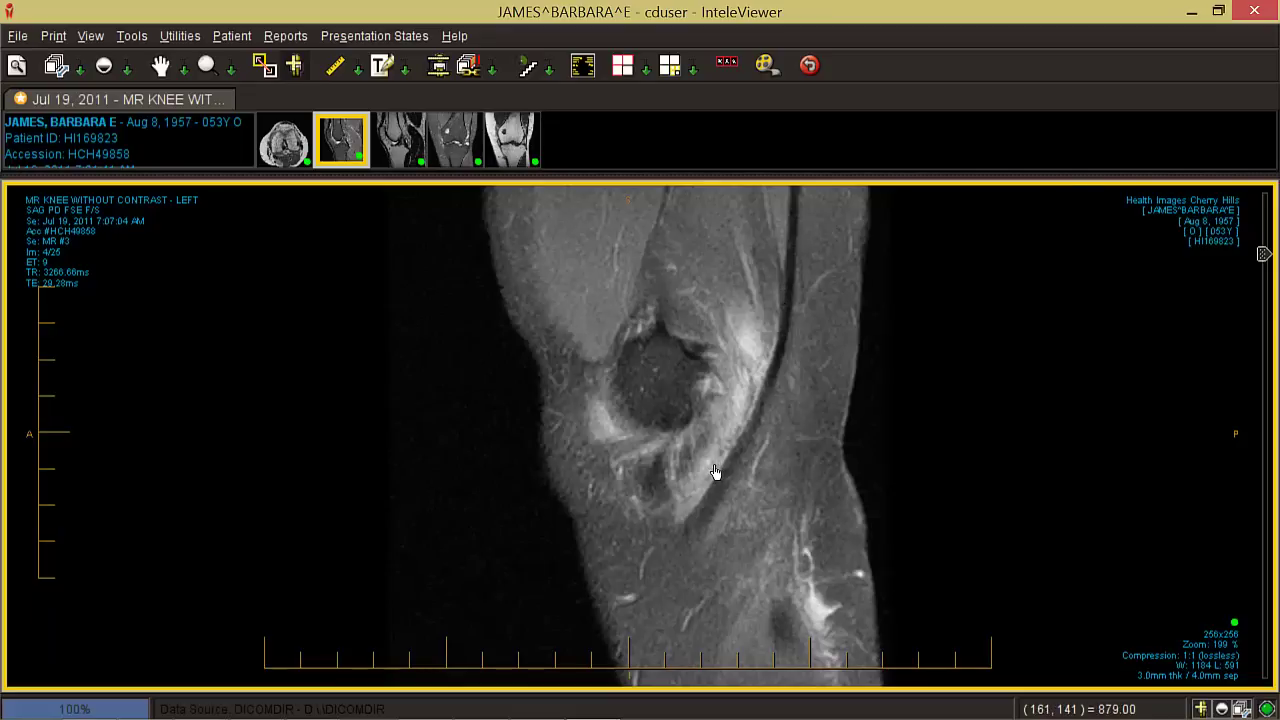
scroll(715, 472, down, 1)
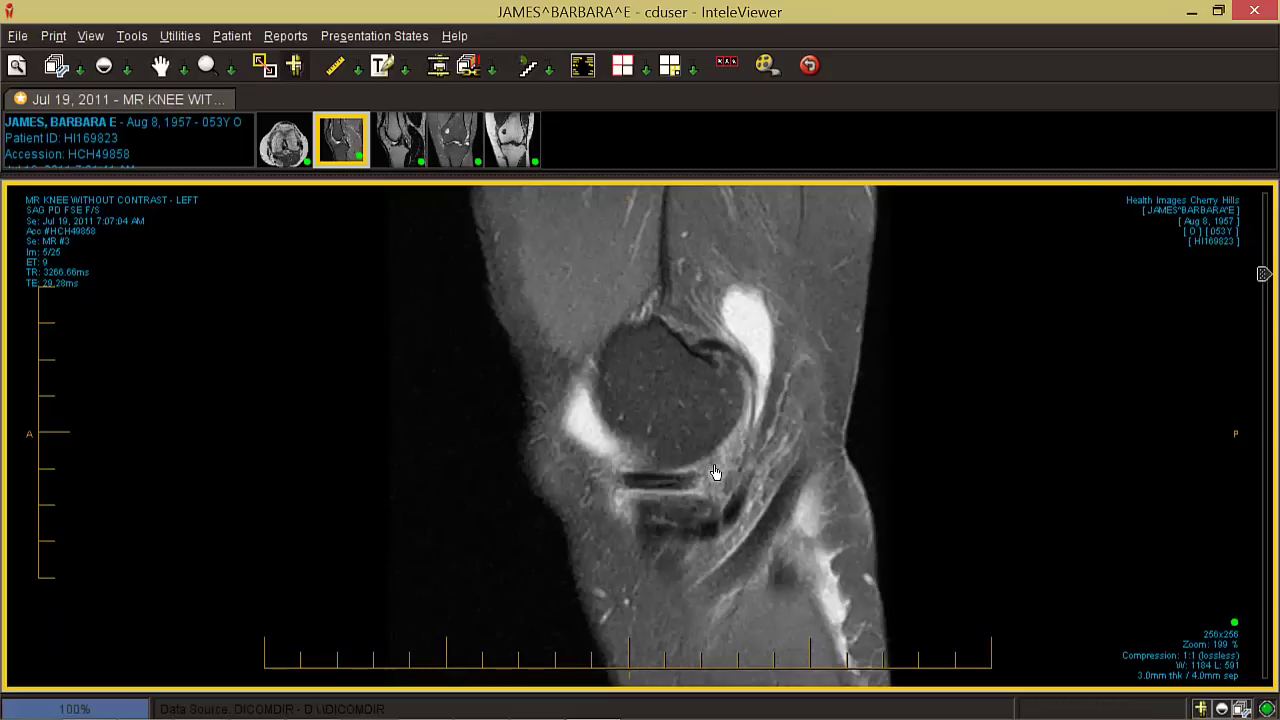
scroll(715, 472, down, 1)
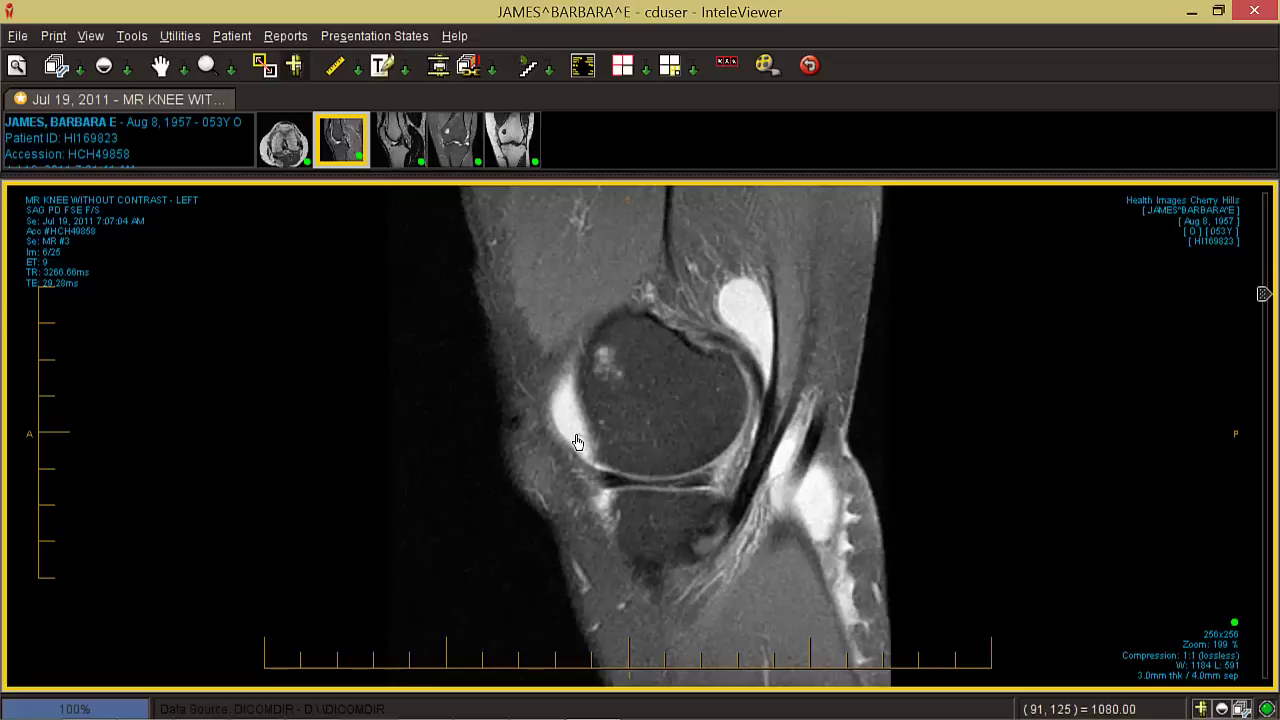
scroll(577, 441, down, 1)
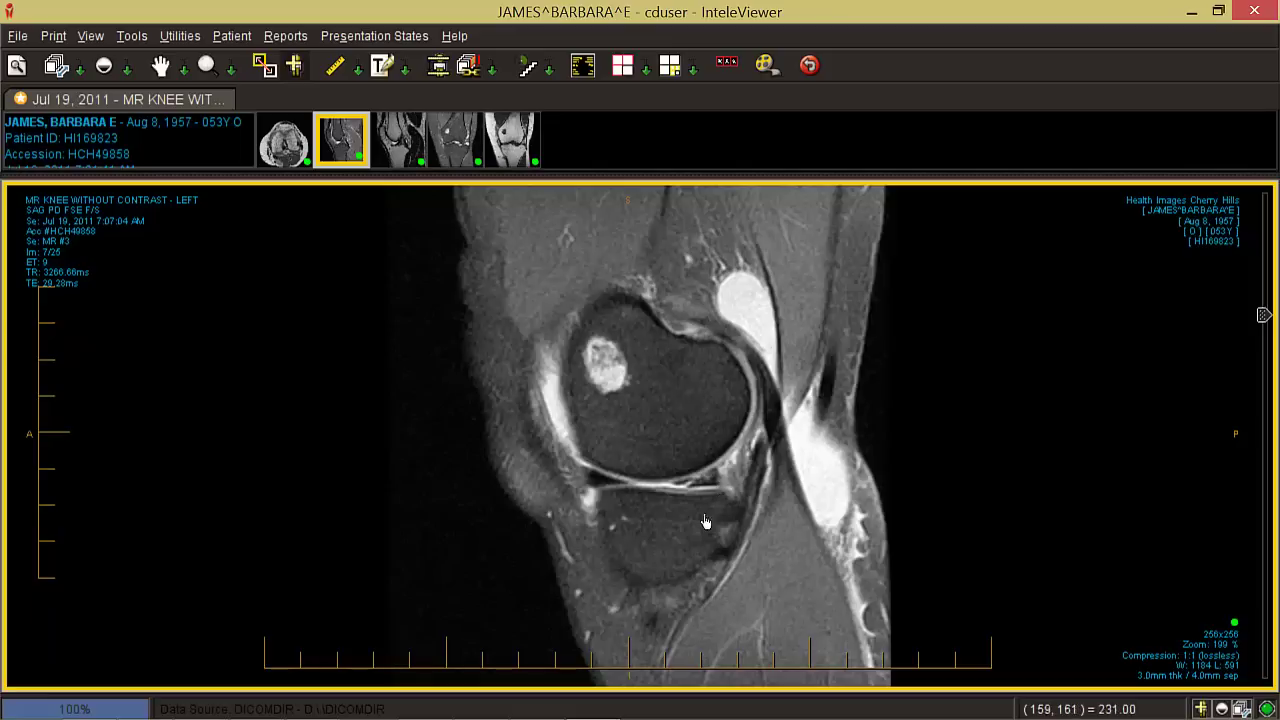
scroll(695, 535, down, 2)
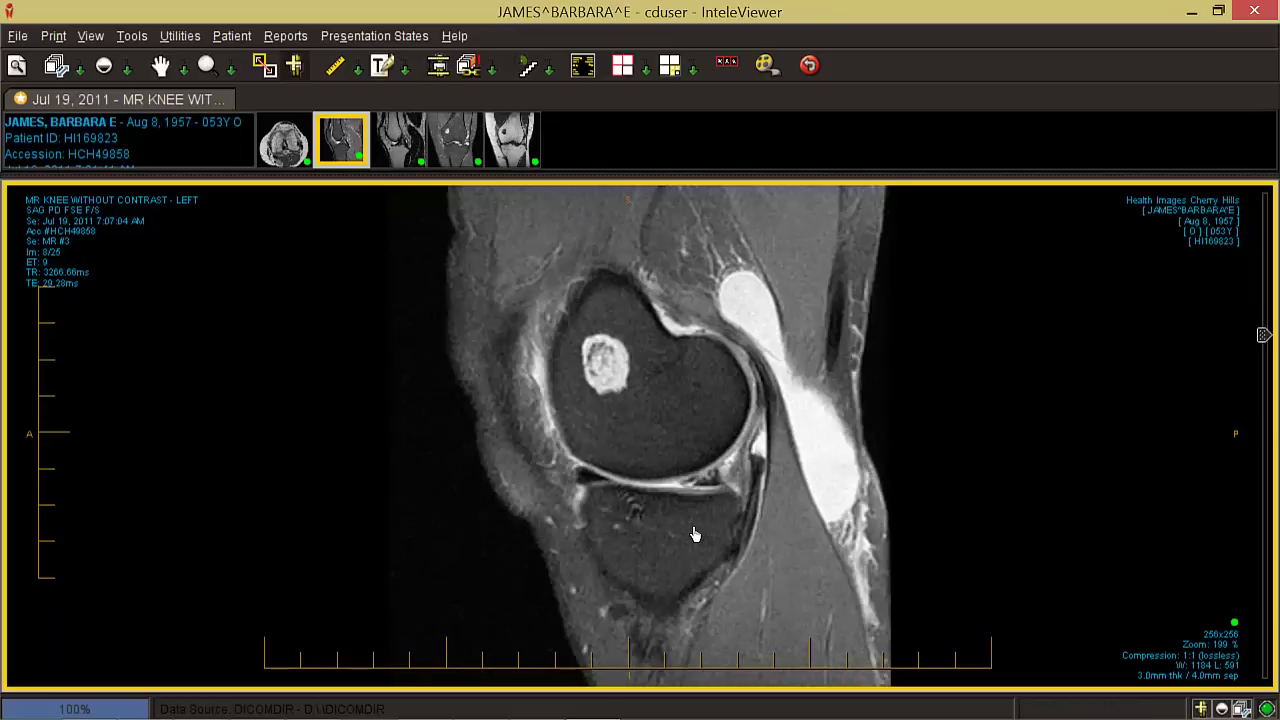
Follow the bright fluid area behind the knee through sagittal images 9 to 11
scroll(695, 535, down, 1)
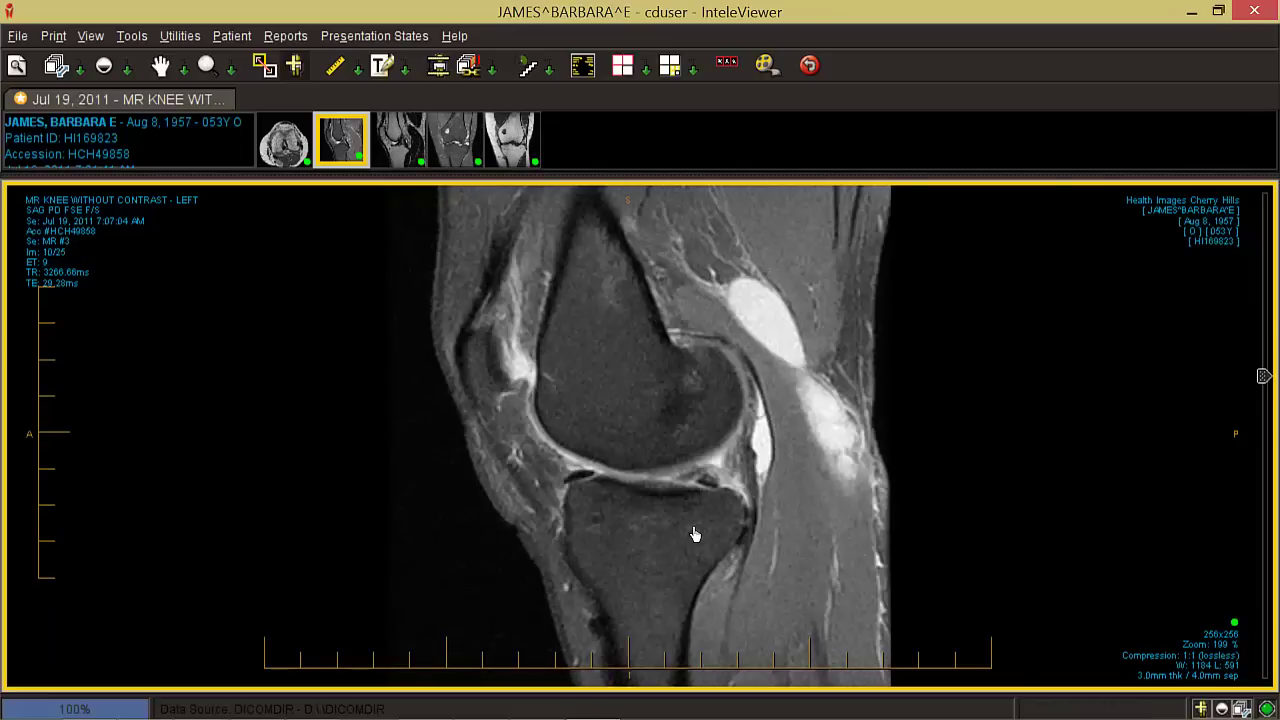
scroll(695, 535, up, 1)
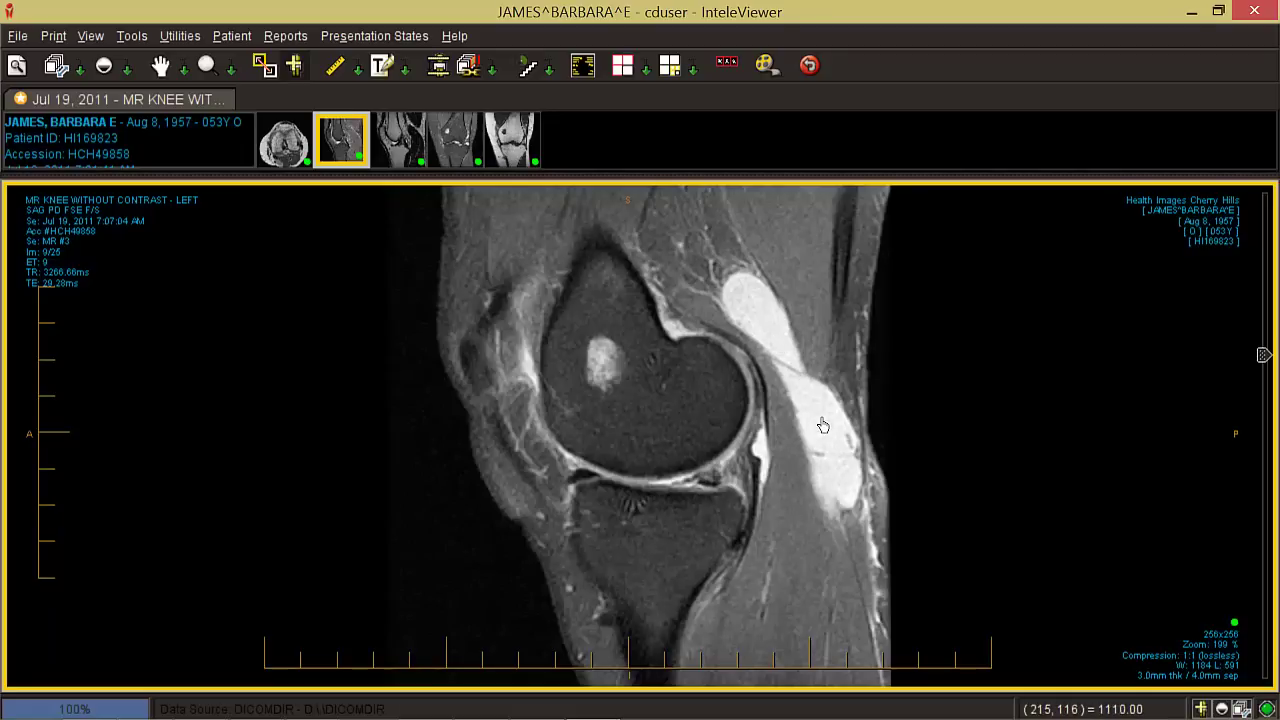
scroll(822, 426, down, 1)
scroll(822, 426, down, 1)
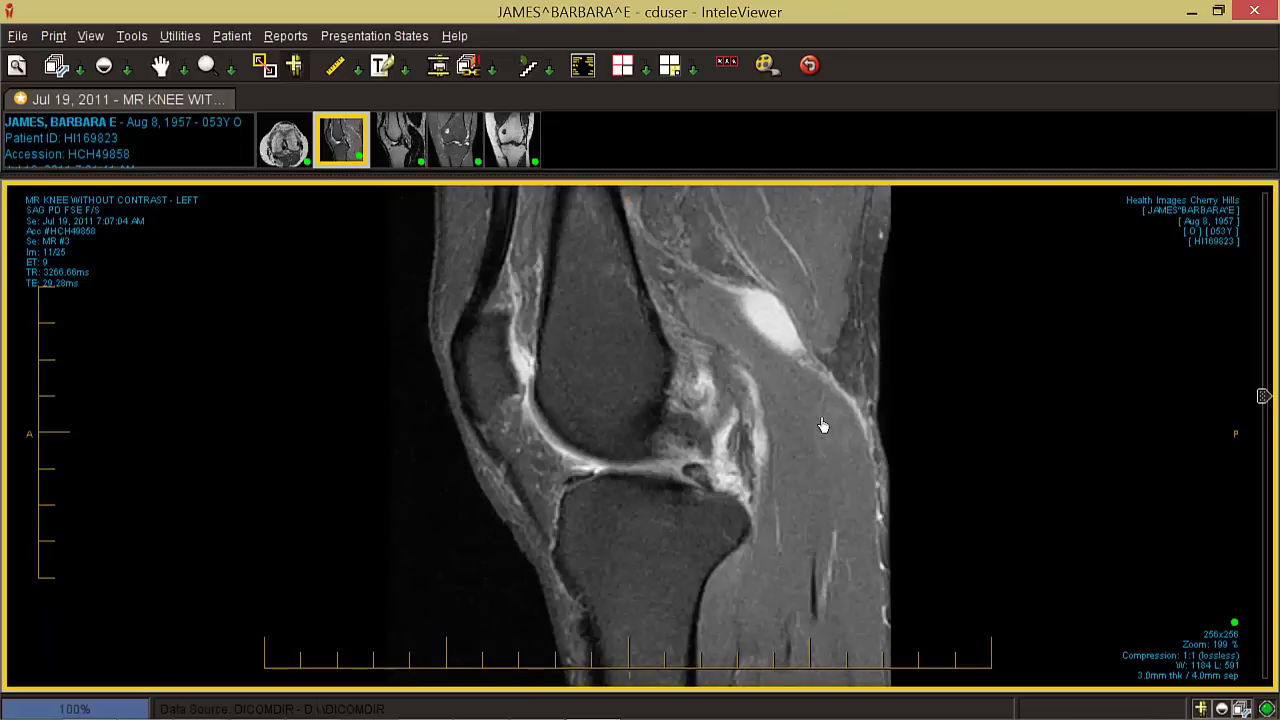
Trace the central ligaments and the kneecap region through sagittal images 12 to 14
scroll(822, 426, down, 1)
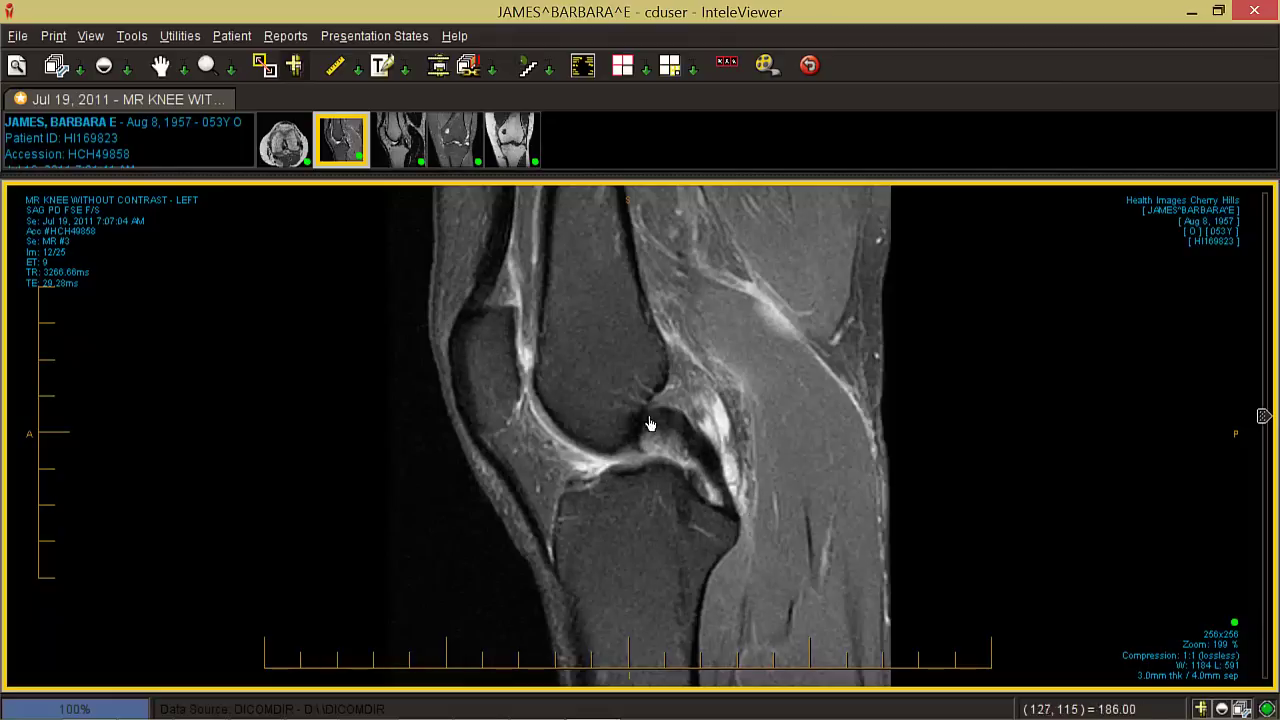
scroll(714, 467, down, 1)
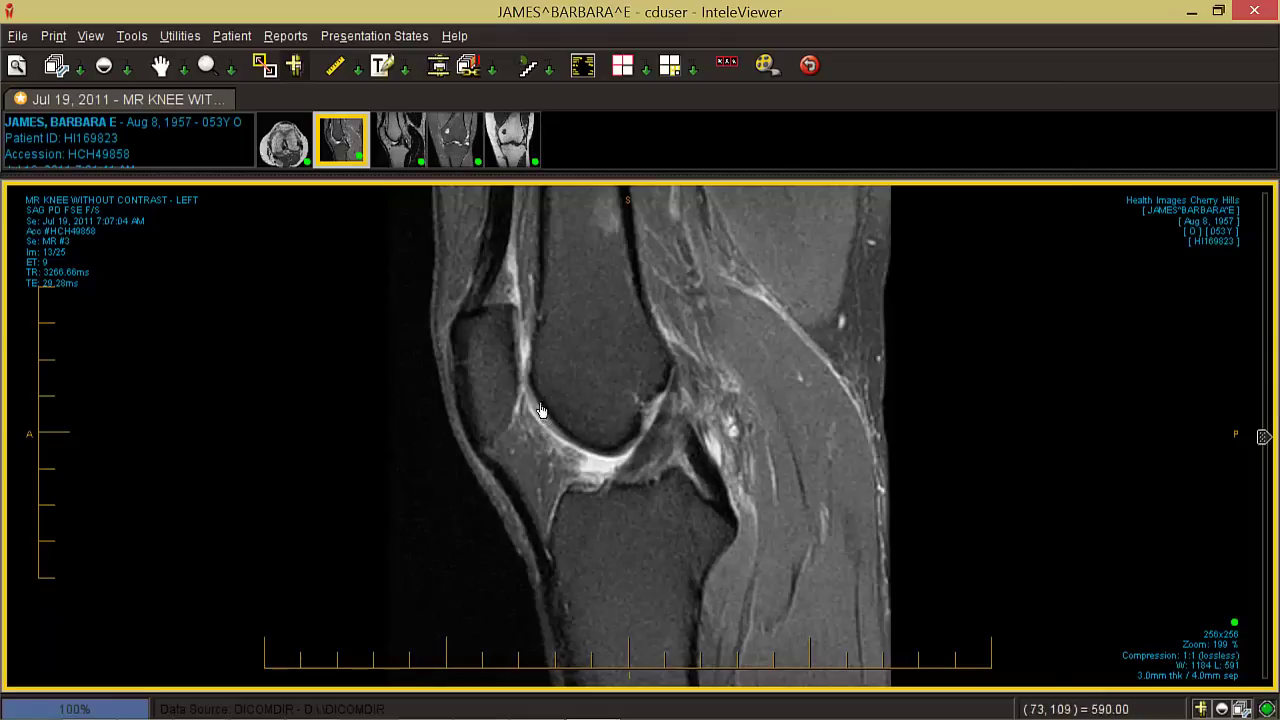
scroll(500, 413, down, 1)
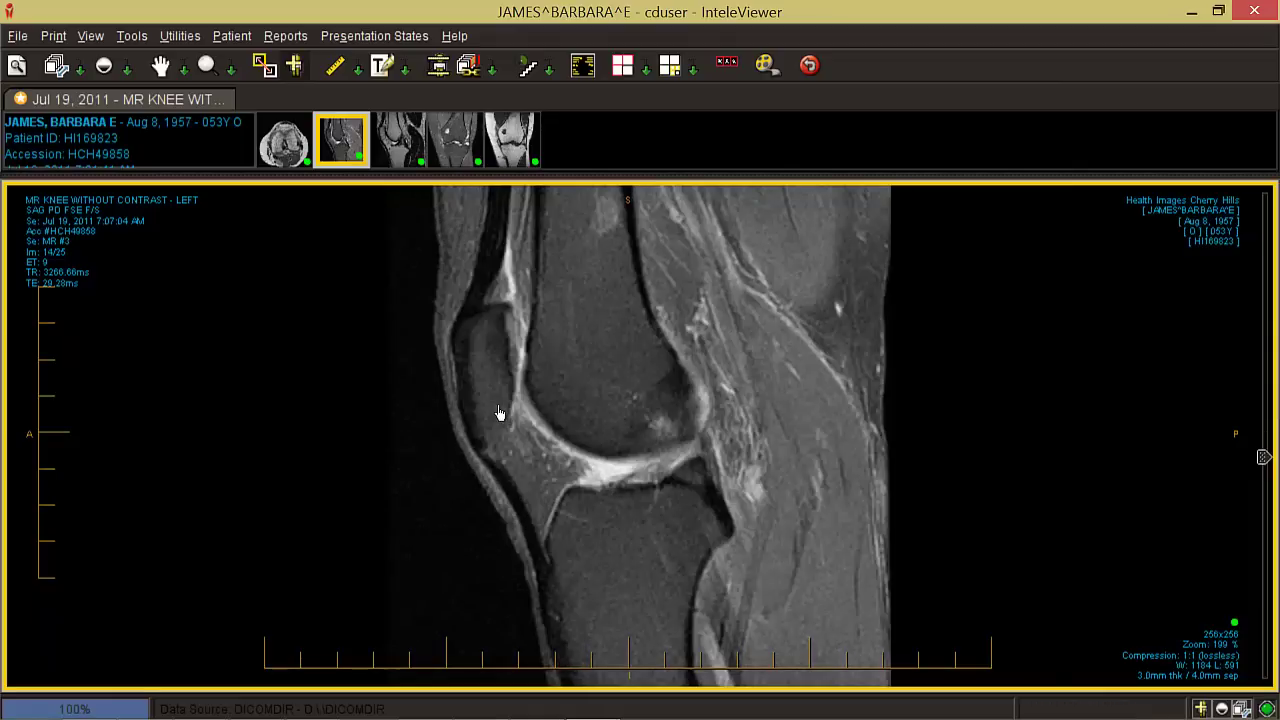
Examine the meniscus, cartilage and bone on the other side of the joint through sagittal images 15 to 21
scroll(500, 413, down, 2)
scroll(500, 413, down, 1)
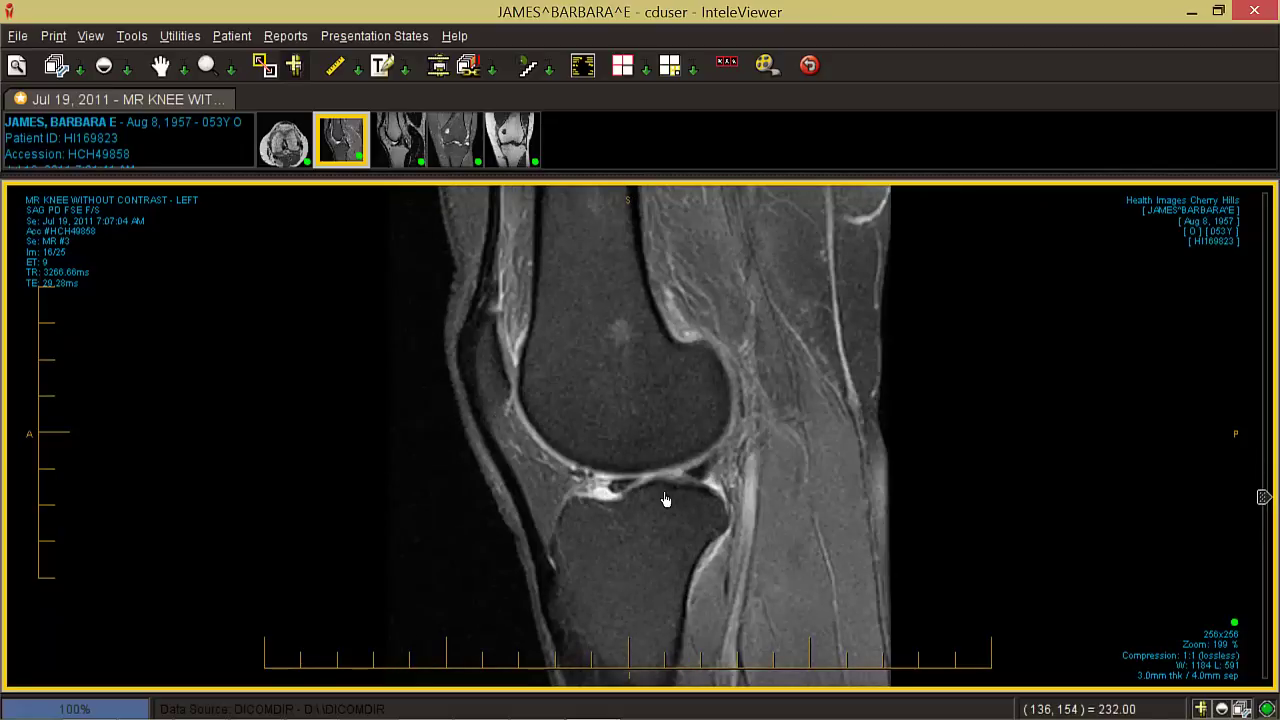
scroll(665, 499, down, 1)
scroll(665, 499, down, 1)
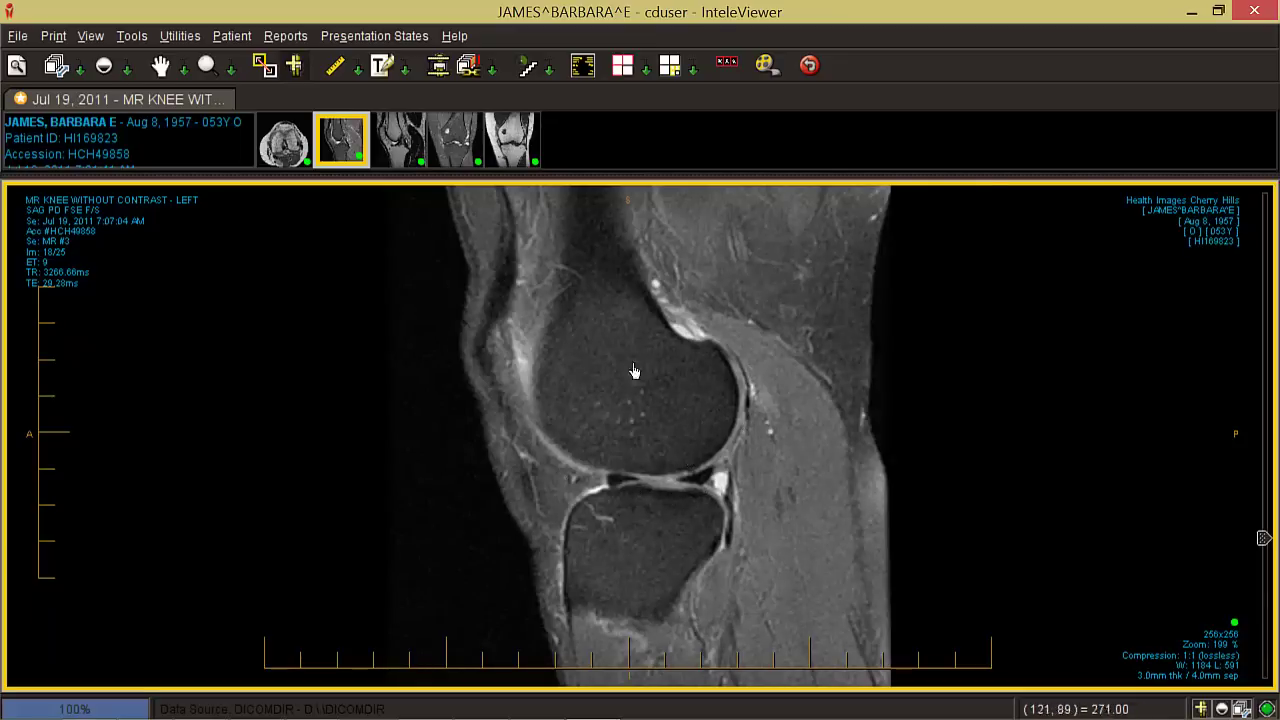
scroll(639, 385, down, 2)
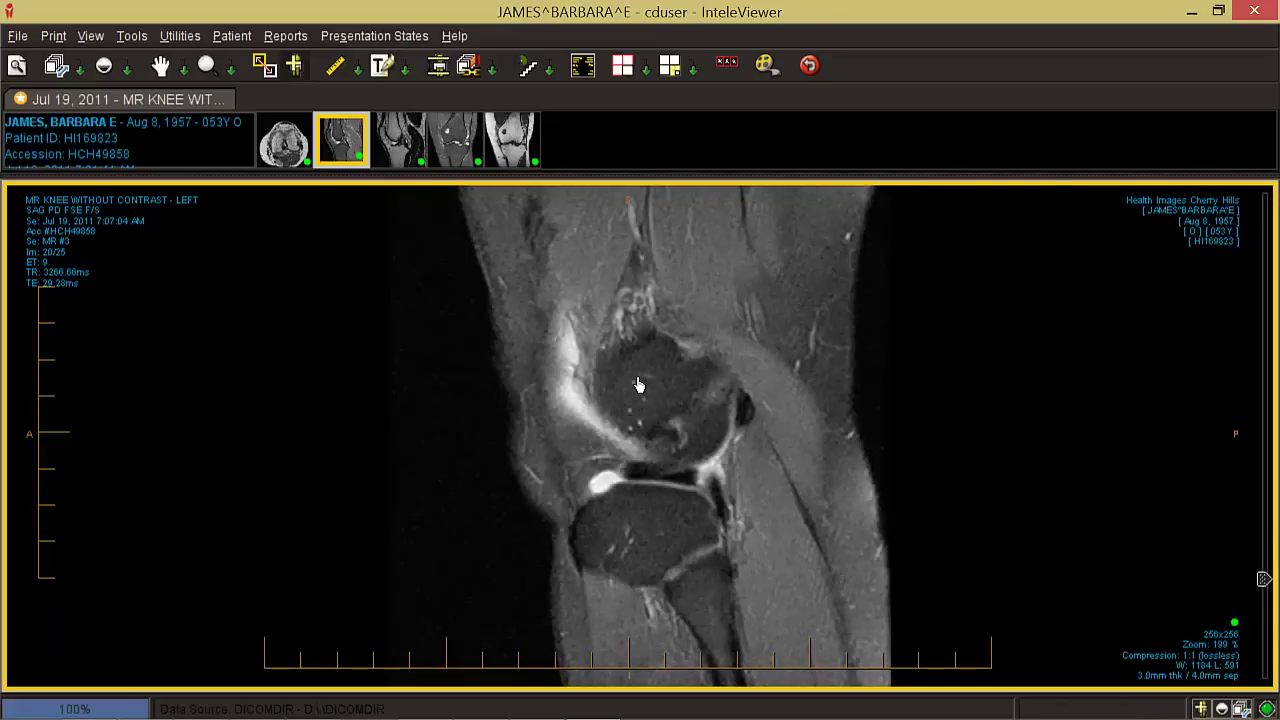
scroll(639, 385, down, 1)
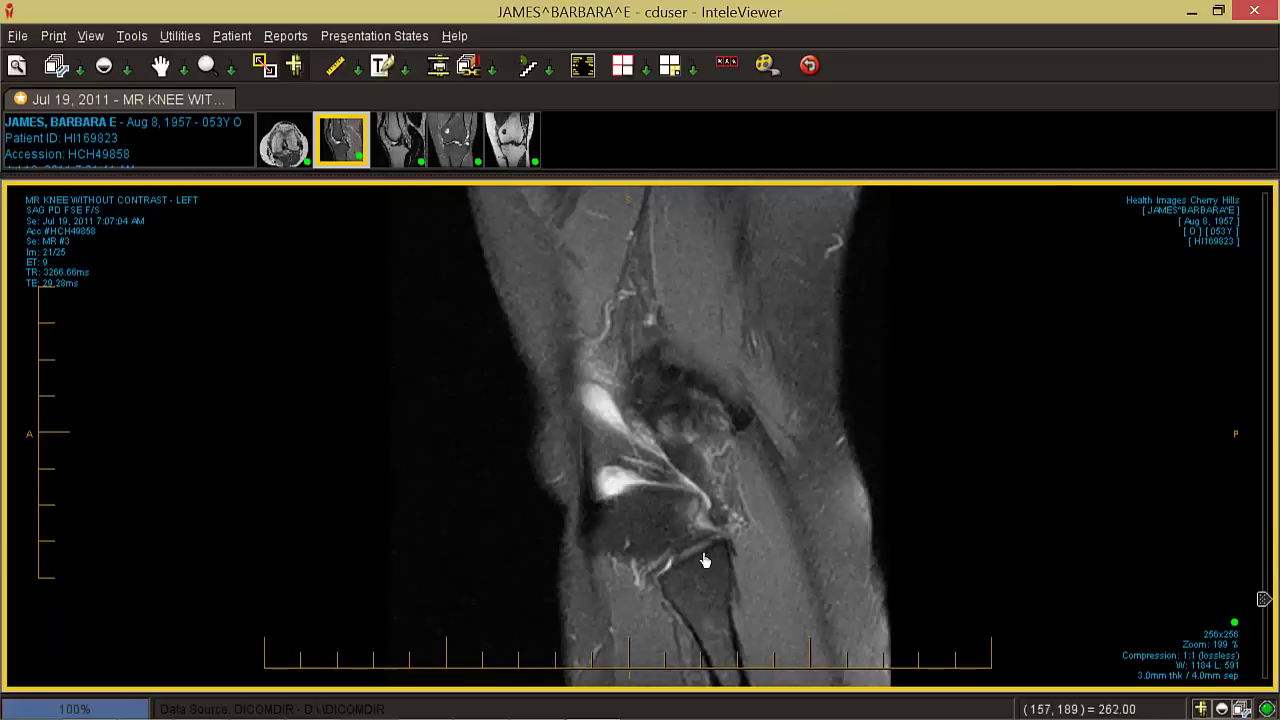
Load the AX PD FSE series and examine the kneecap and femur in axial images 6 to 11, returning to image 8
click(300, 162)
drag(509, 284, 605, 339)
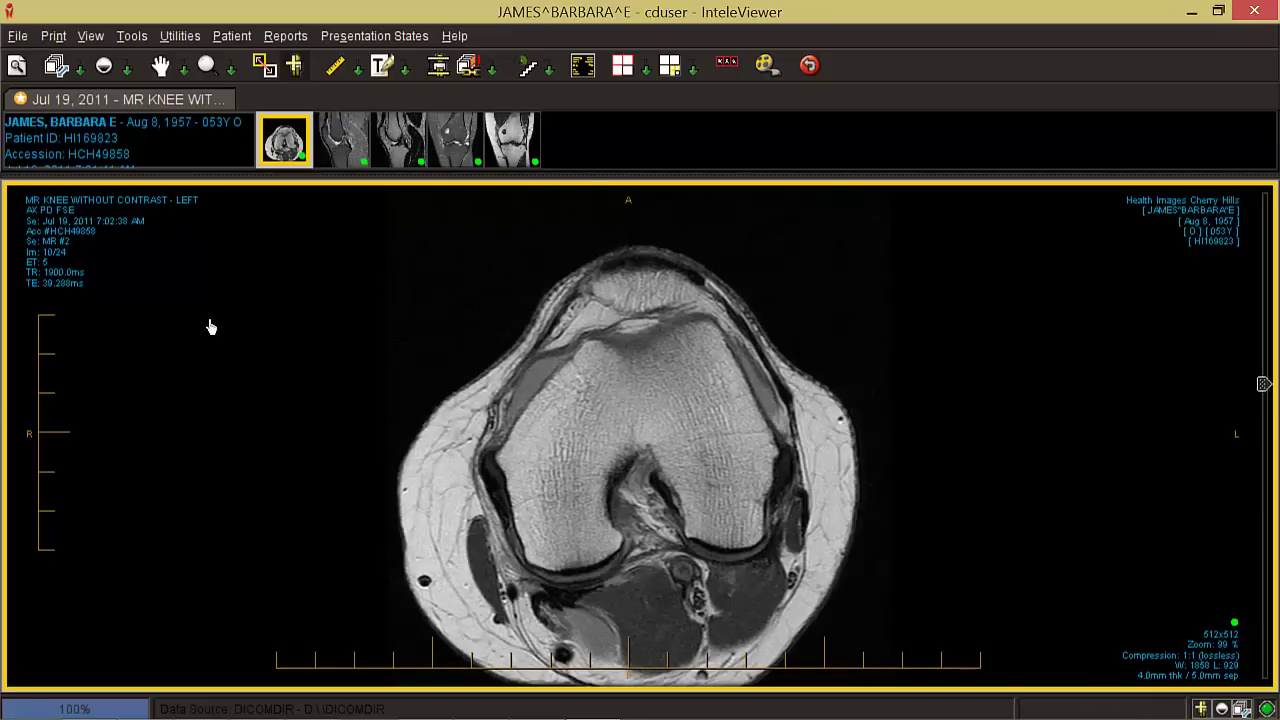
scroll(210, 327, down, 1)
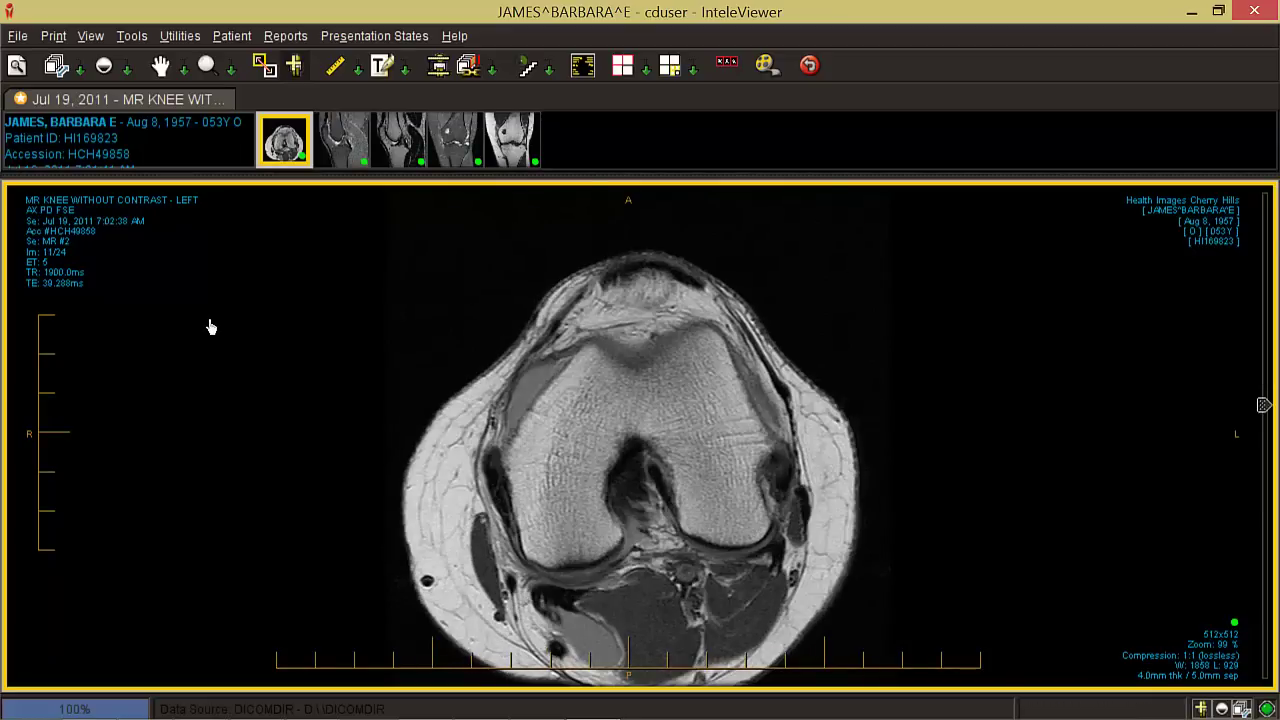
scroll(210, 327, up, 4)
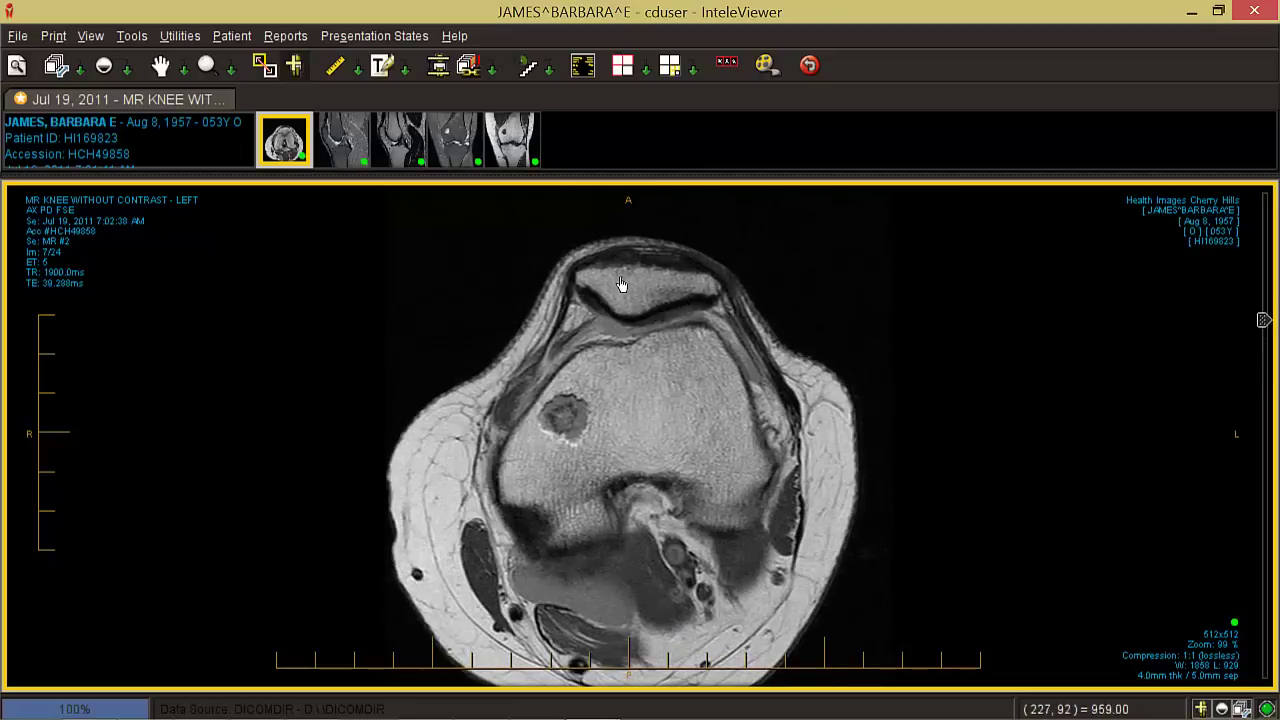
scroll(588, 333, down, 1)
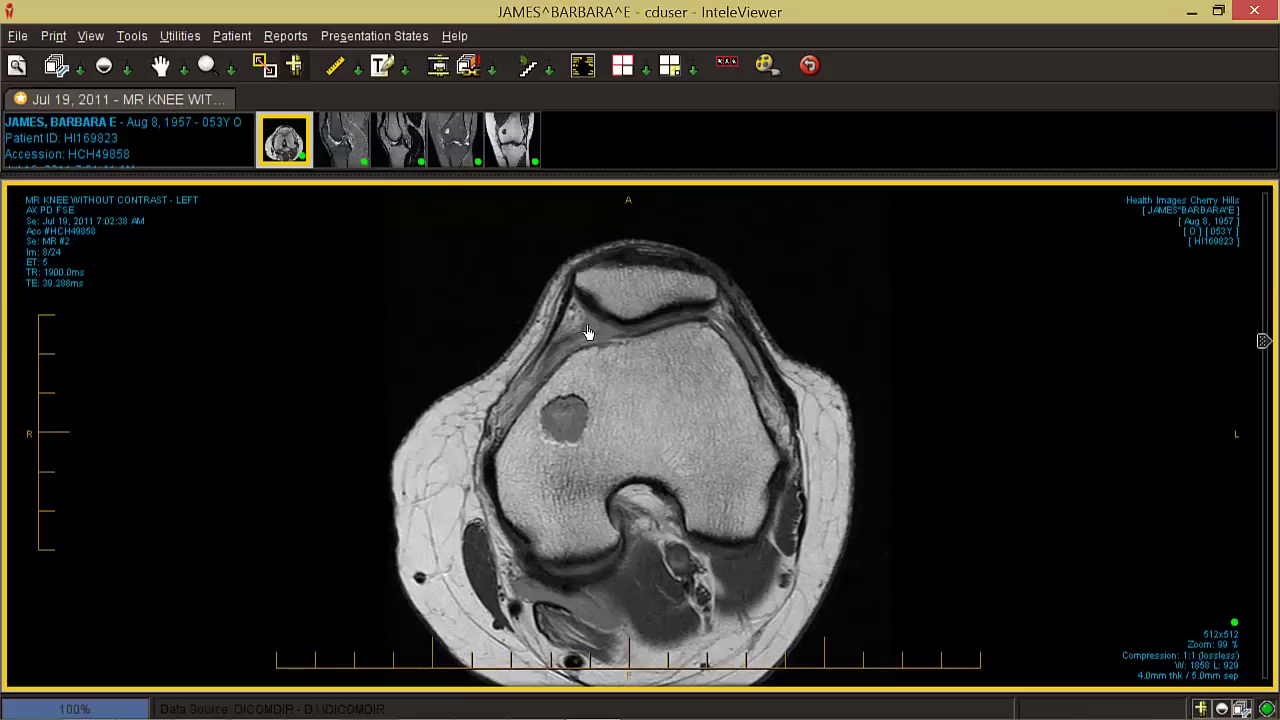
scroll(588, 333, up, 2)
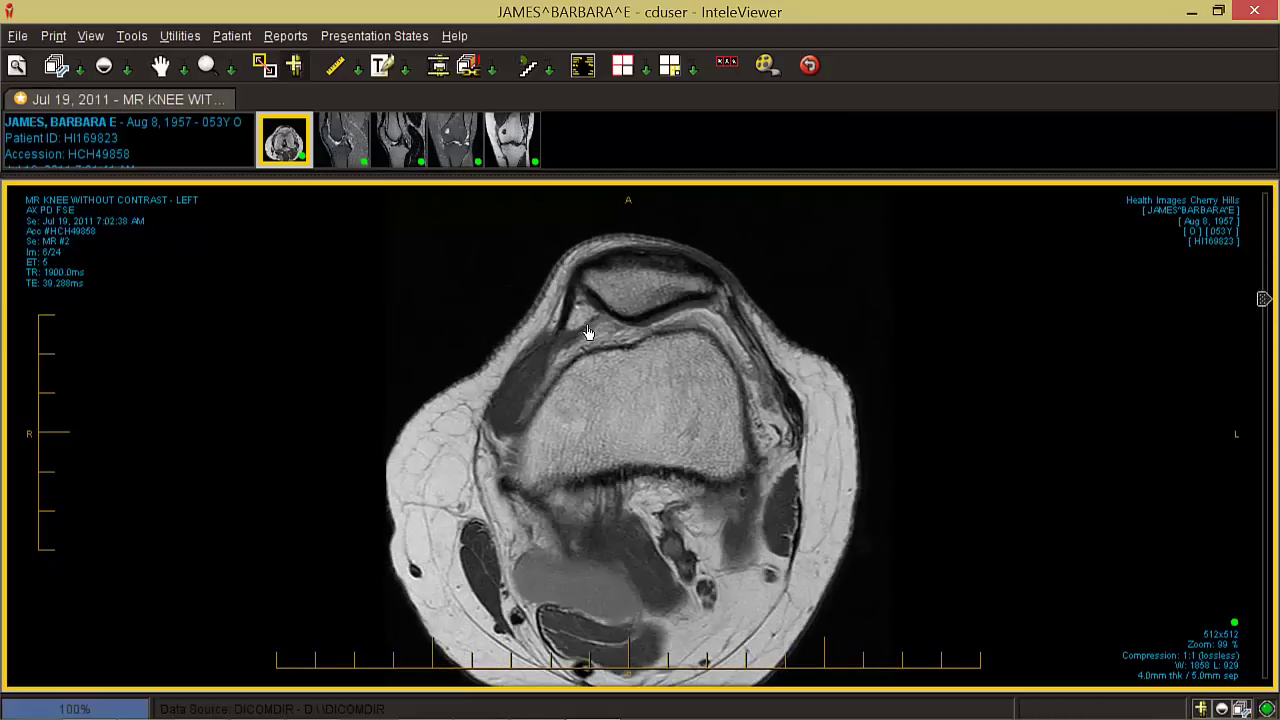
scroll(588, 333, down, 3)
scroll(588, 333, up, 1)
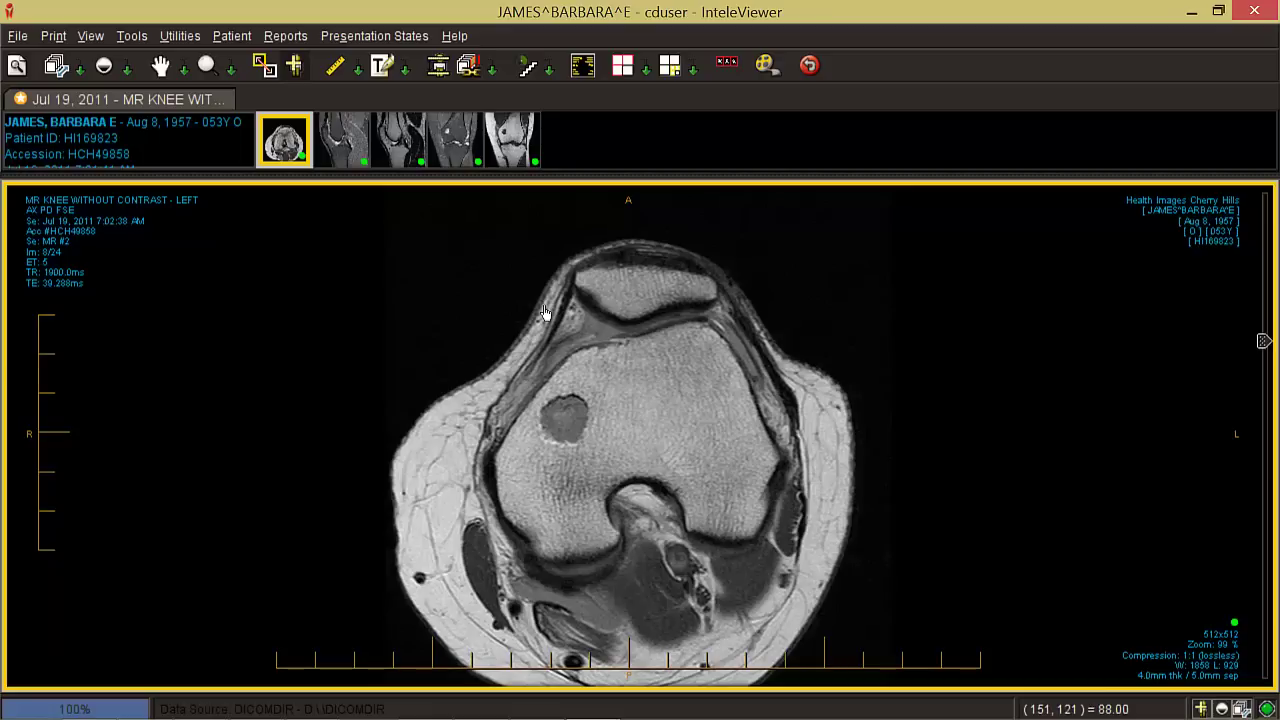
Inspect the cartilage and alignment between the kneecap and the femoral groove in axial images 5 to 8
scroll(575, 297, up, 3)
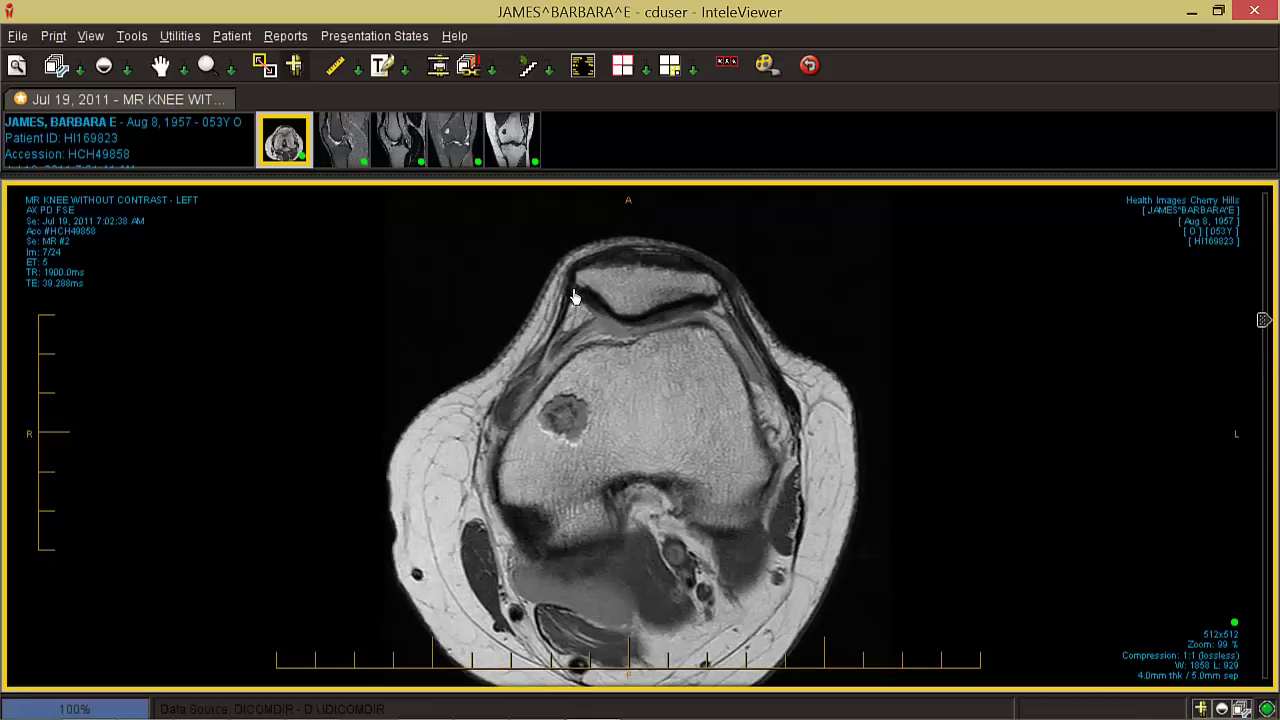
scroll(575, 297, up, 1)
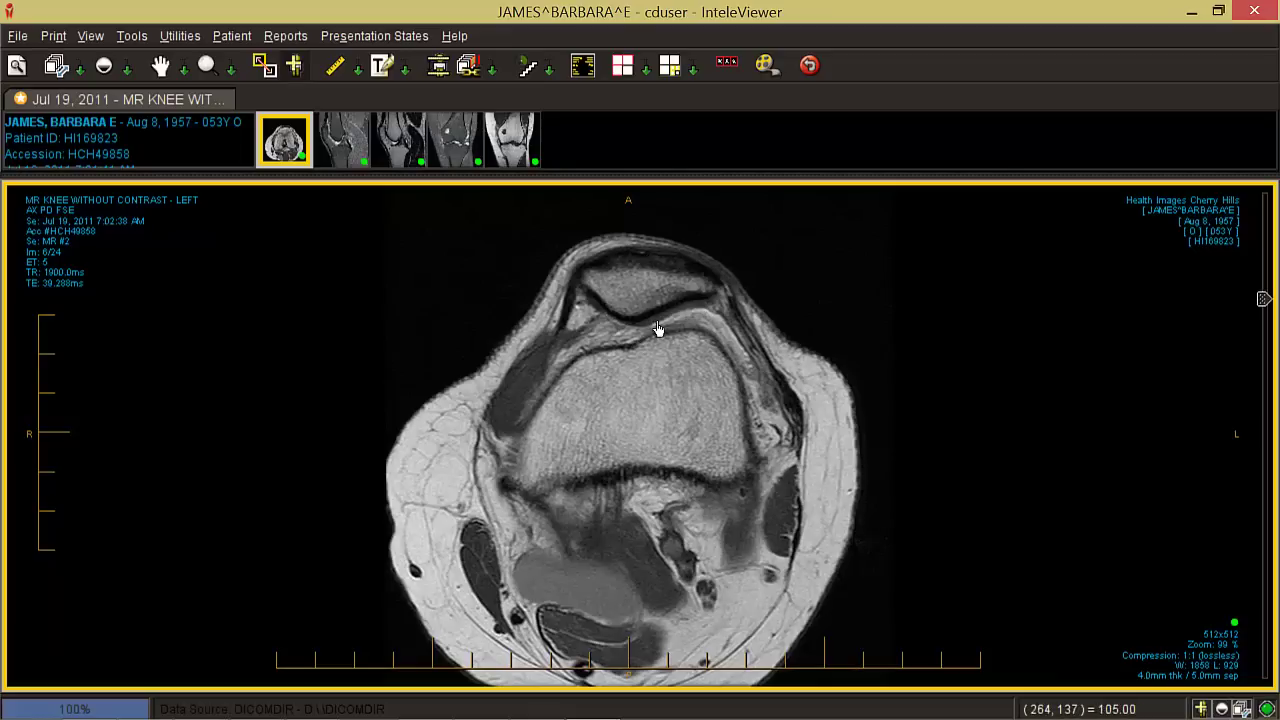
scroll(314, 356, down, 2)
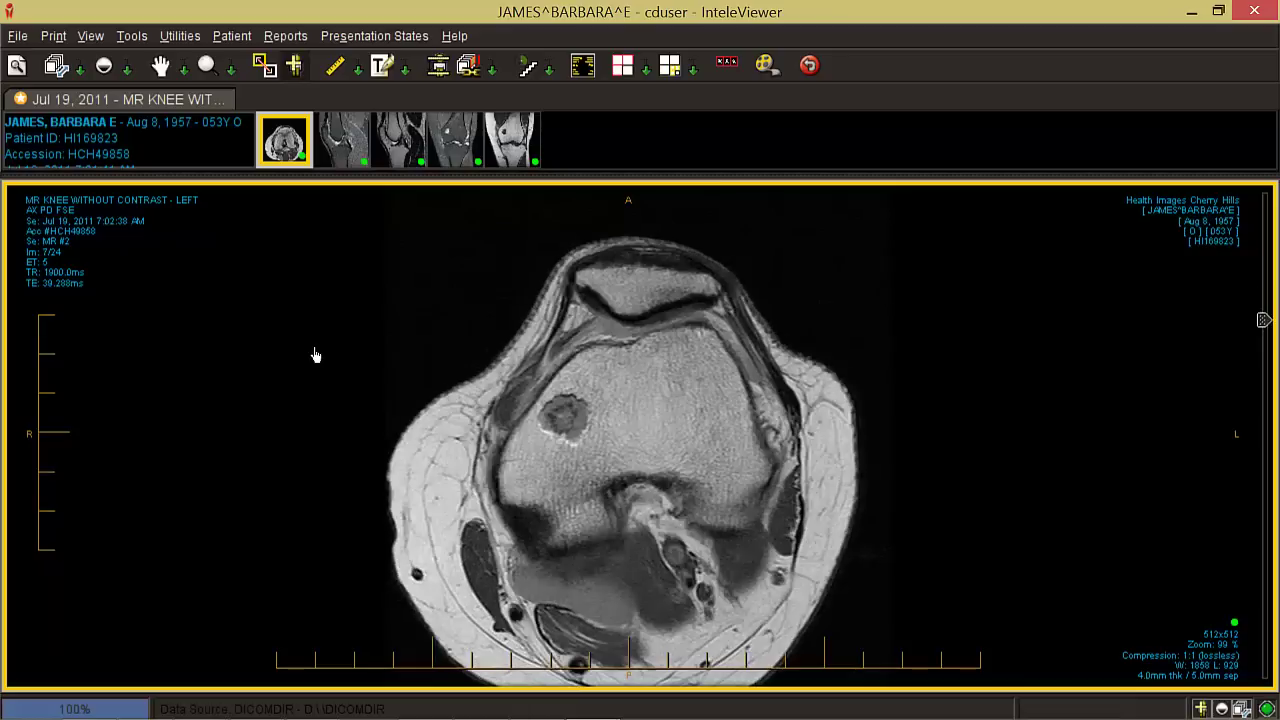
scroll(314, 356, down, 1)
scroll(314, 356, up, 4)
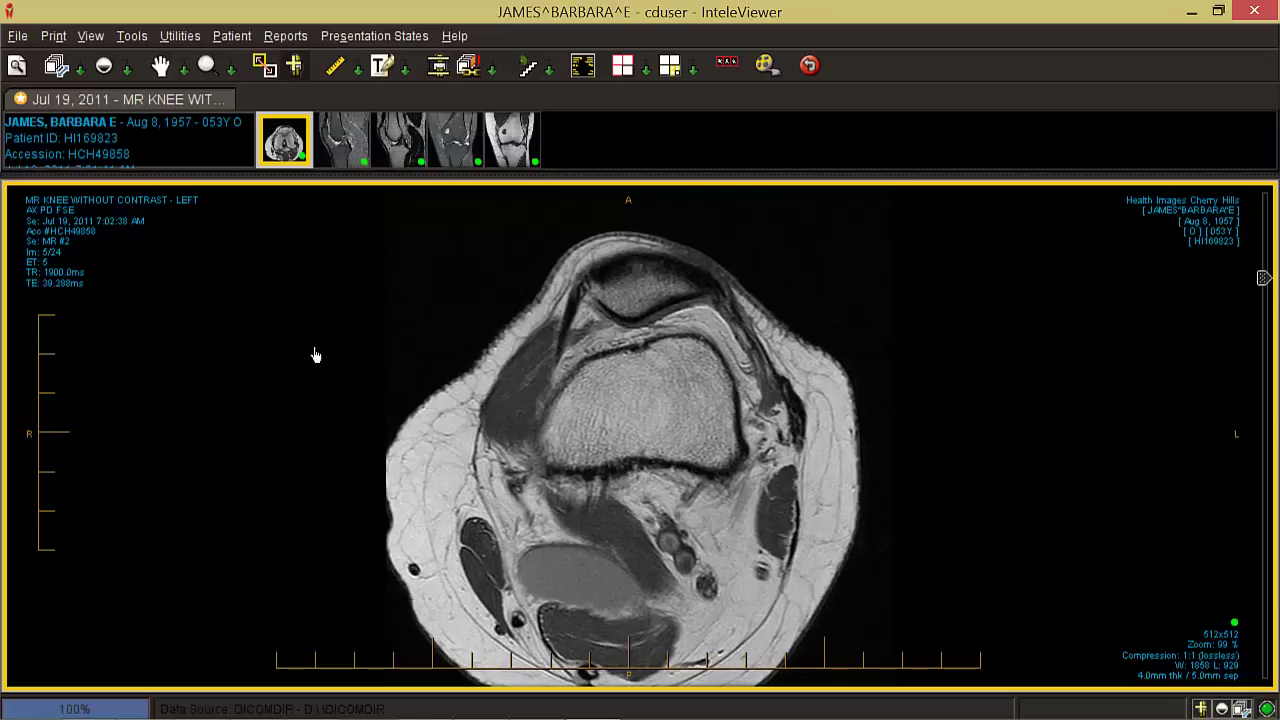
Minimize the viewer, show the title slide of the How to Read Your Knee MRI presentation in PowerPoint, and bring up the screen recorder window
click(1192, 12)
drag(209, 391, 209, 177)
click(124, 215)
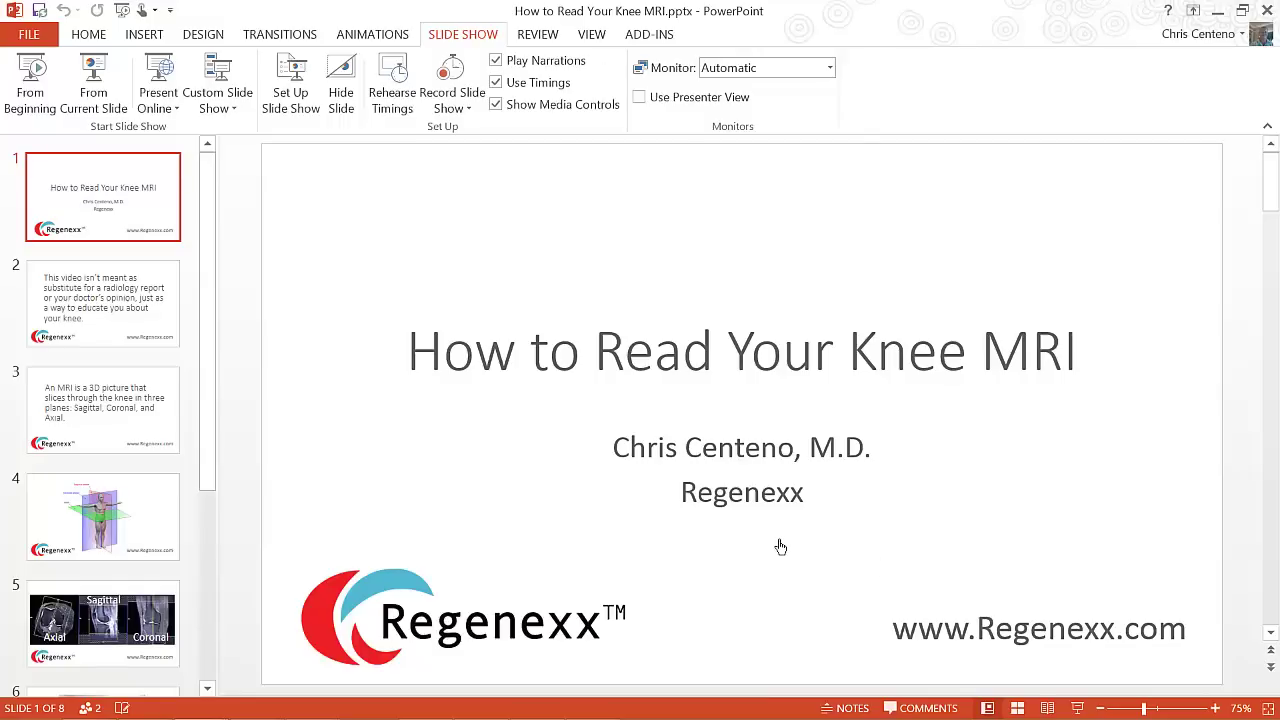
mouse_move(780, 718)
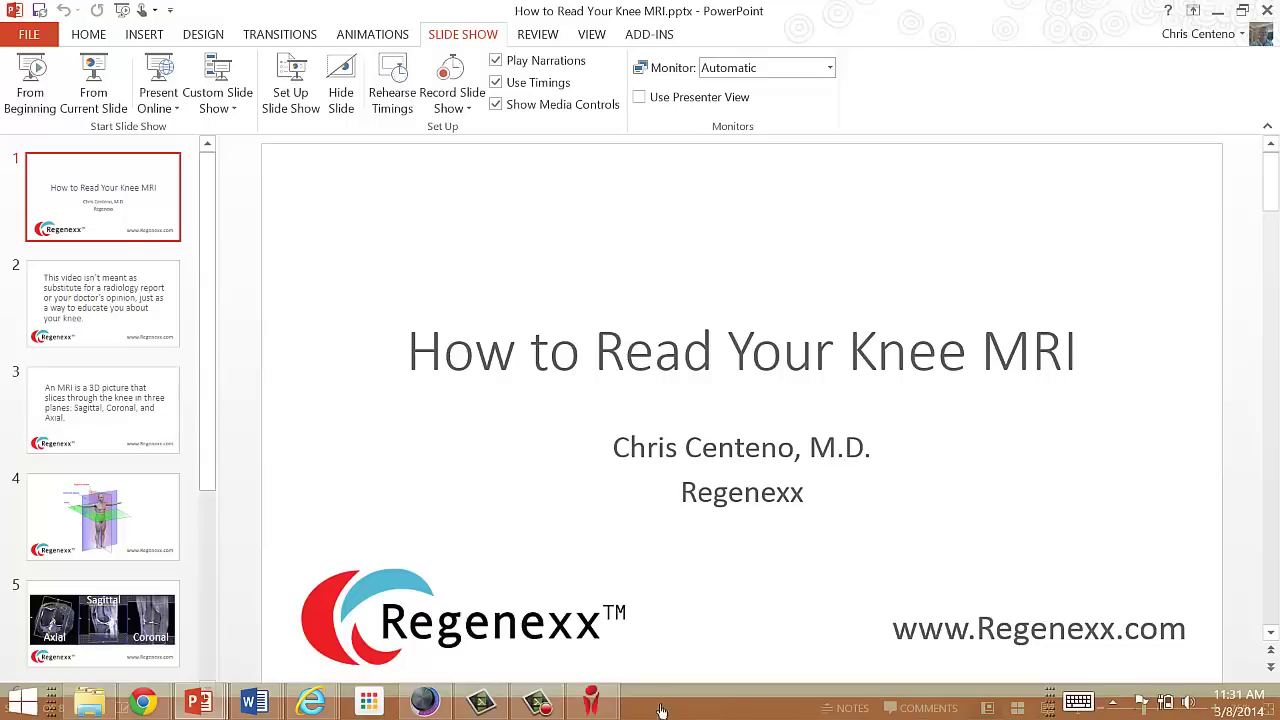
click(546, 708)
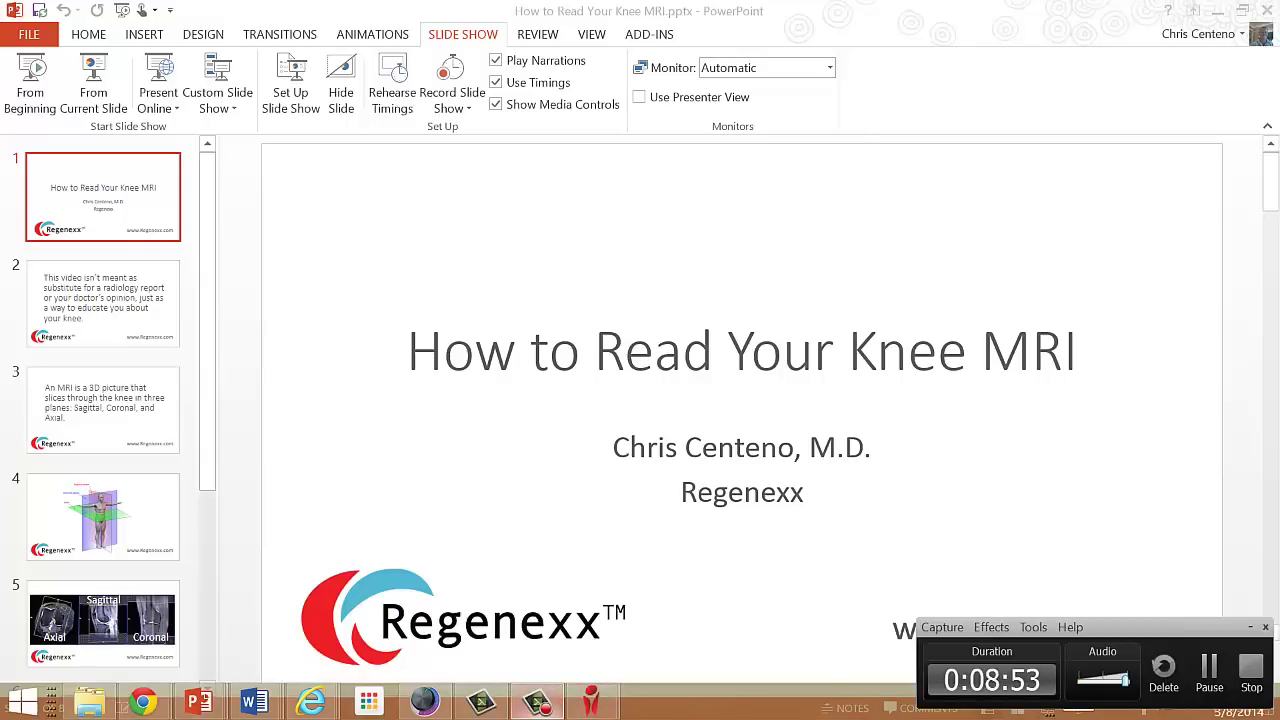